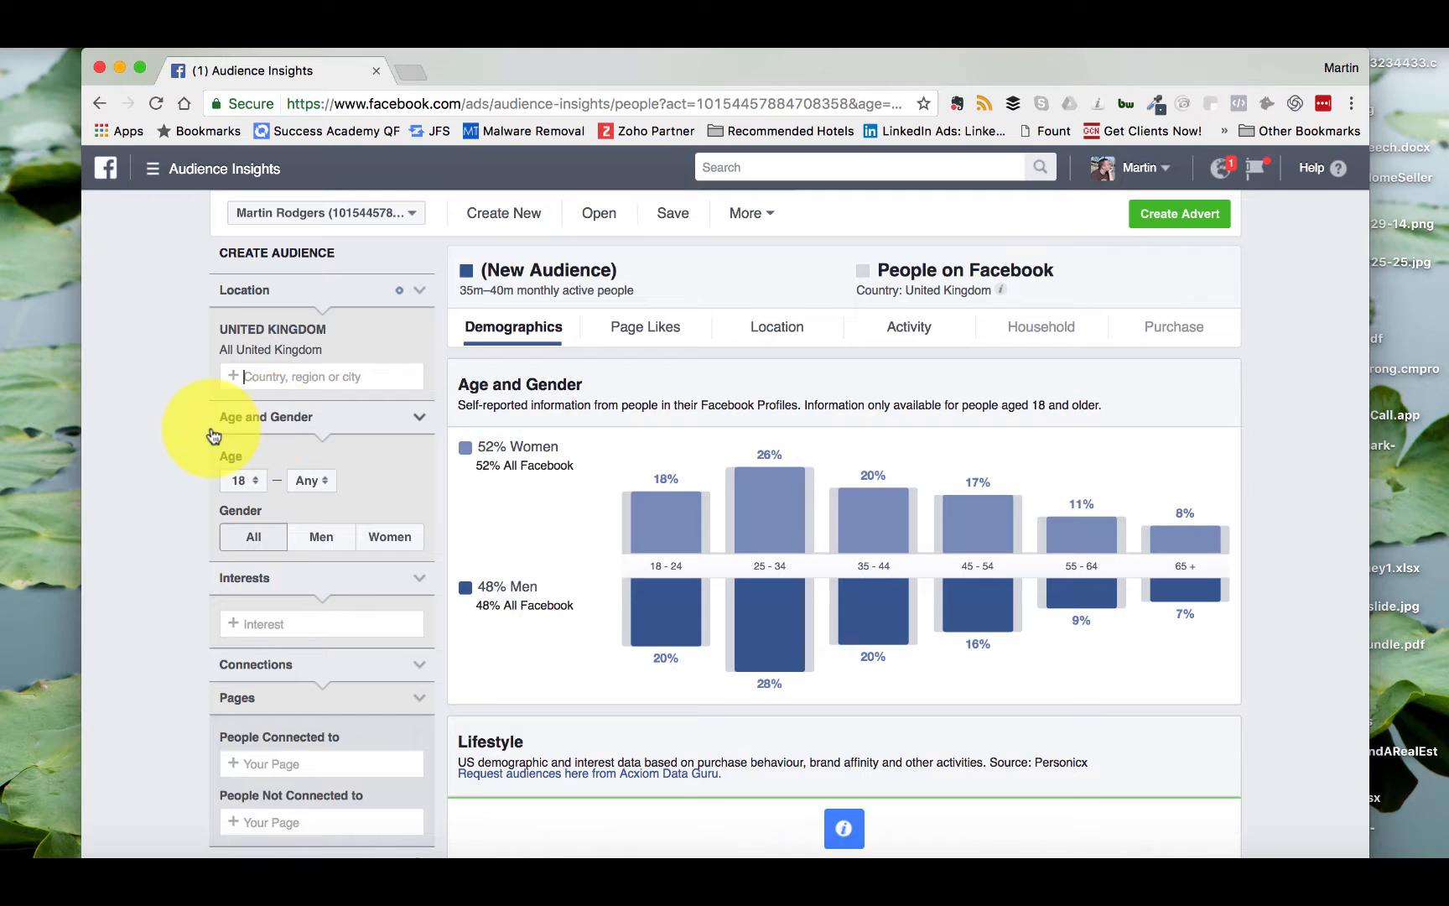
# Step: Set the audience's age range to 25–44
pyautogui.click(256, 489)
pyautogui.click(234, 654)
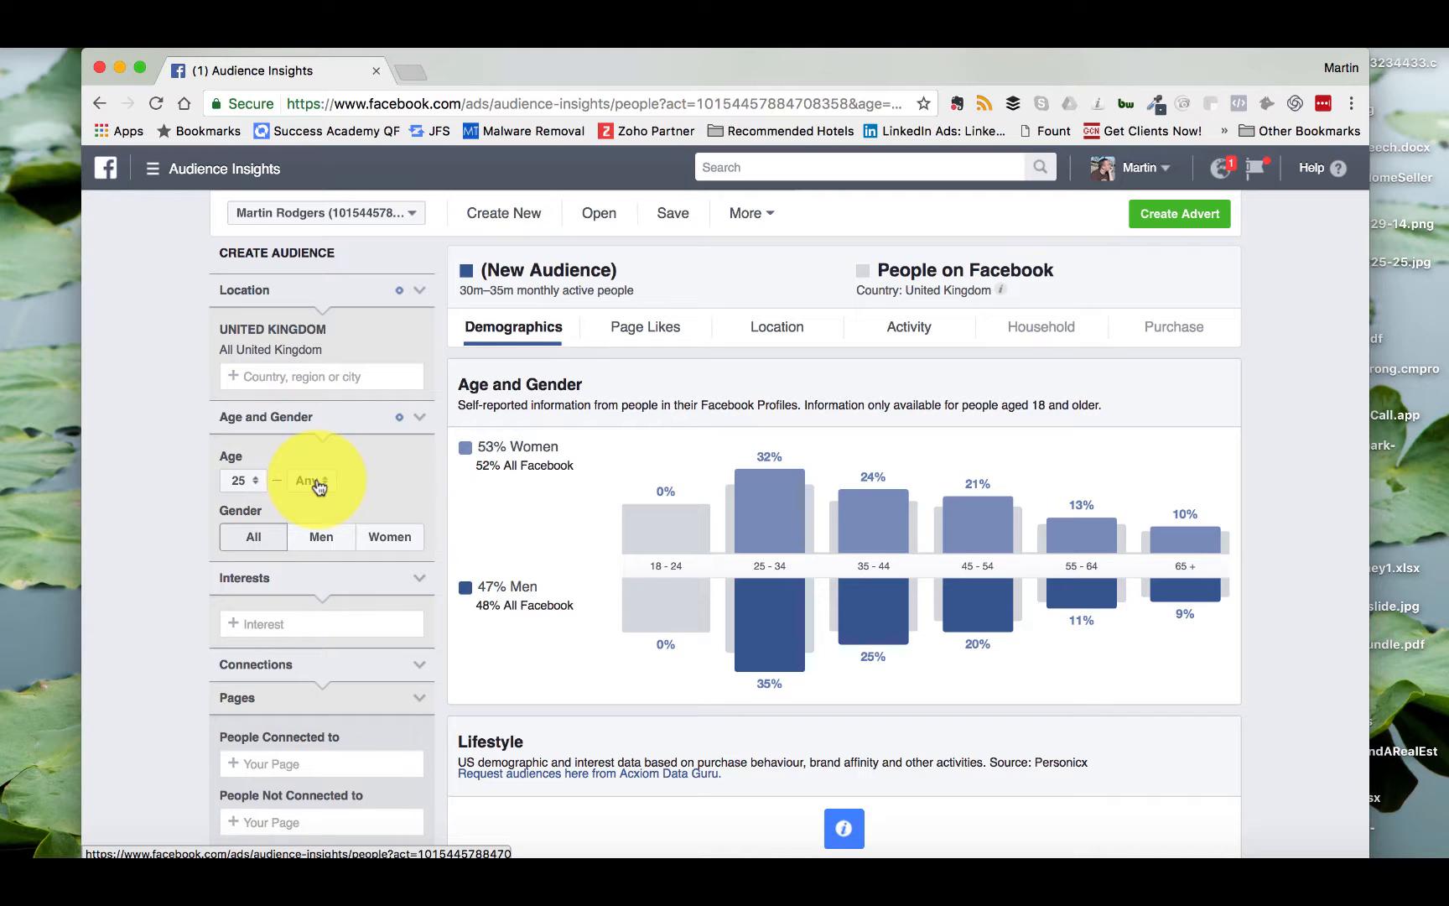
pyautogui.click(318, 485)
pyautogui.scroll(-2, 307, 587)
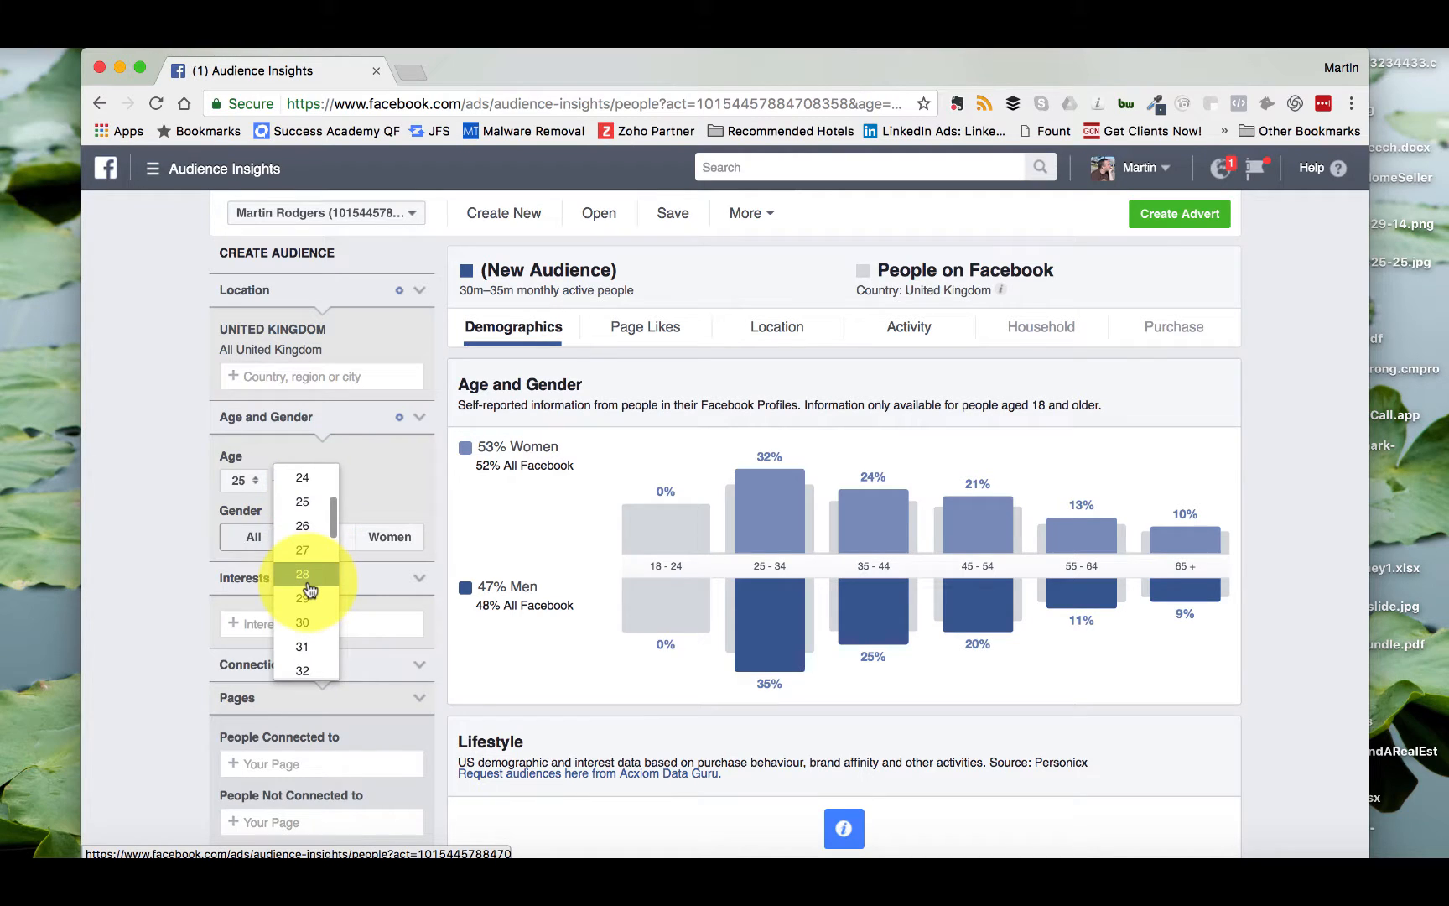
pyautogui.scroll(-1, 309, 589)
pyautogui.scroll(-4, 309, 590)
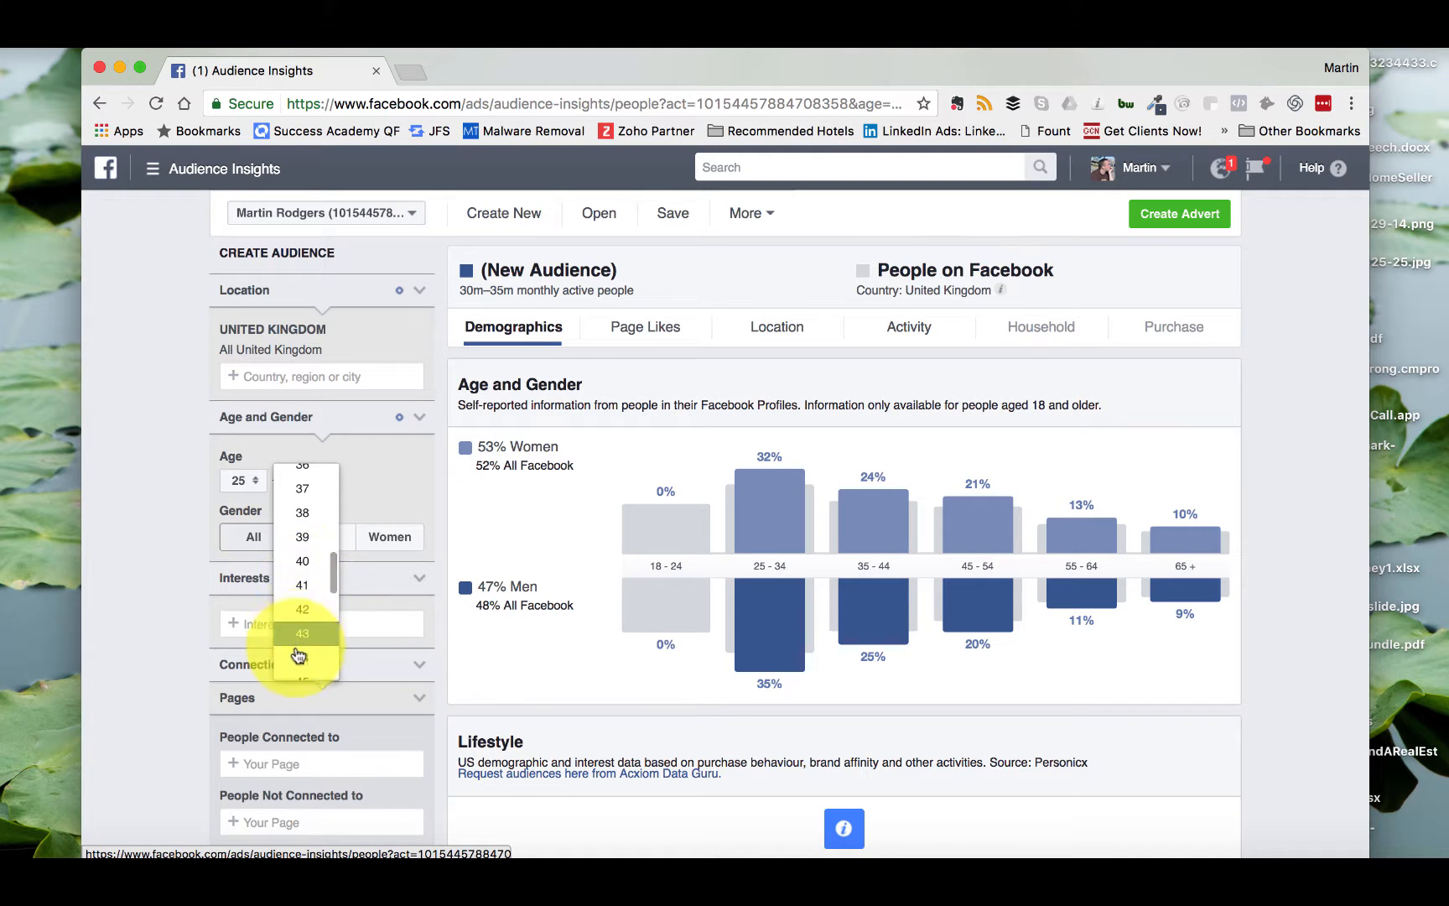
pyautogui.click(299, 661)
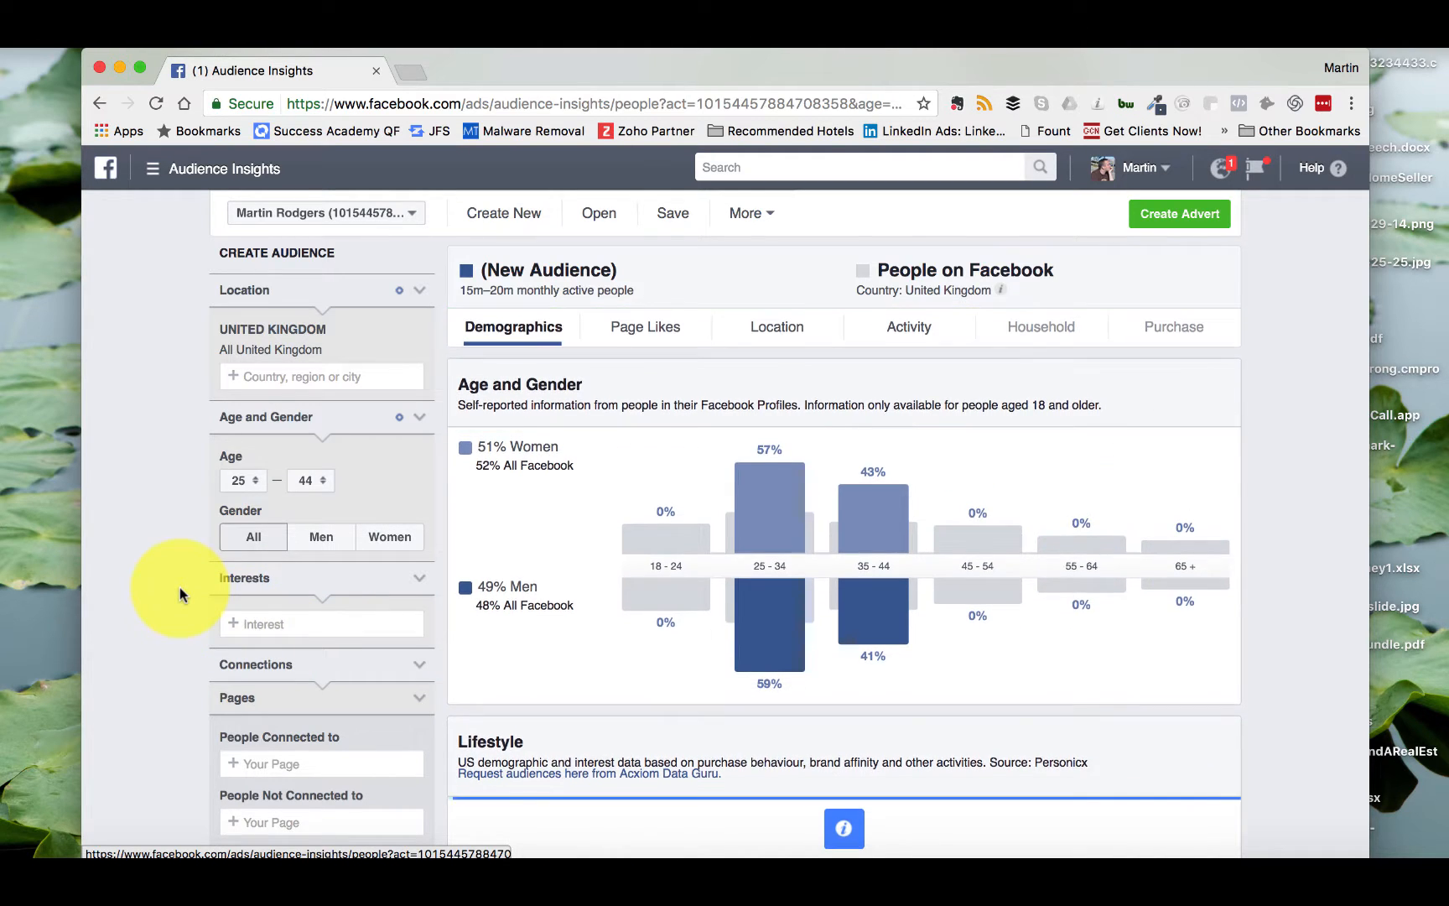
# Step: Add Gyms and Dieting from the Fitness and wellness category to the audience's interests
pyautogui.scroll(-3, 180, 591)
pyautogui.click(275, 503)
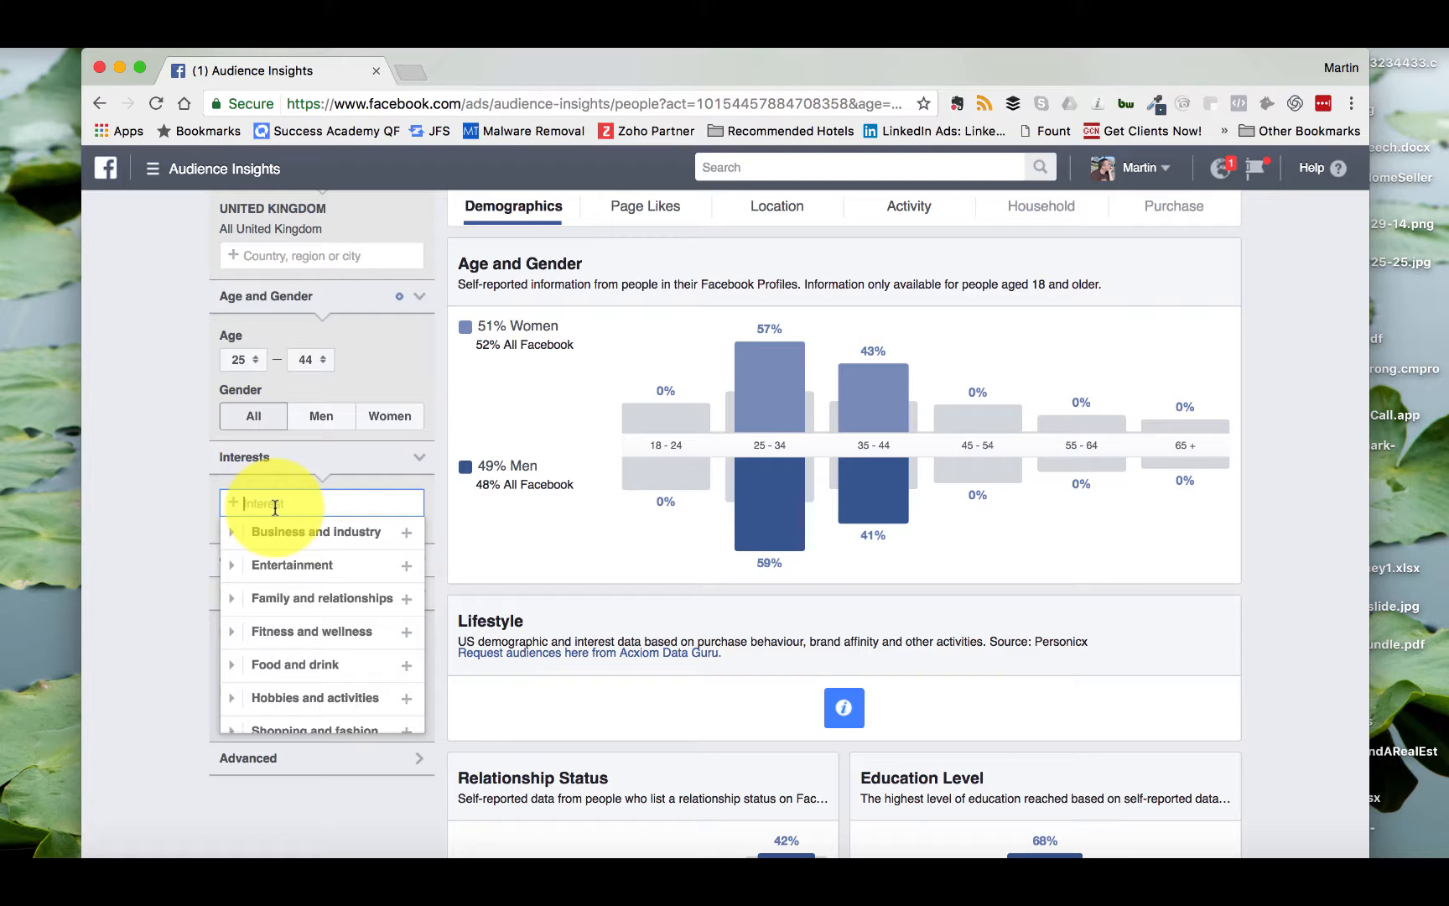
pyautogui.scroll(-2, 378, 567)
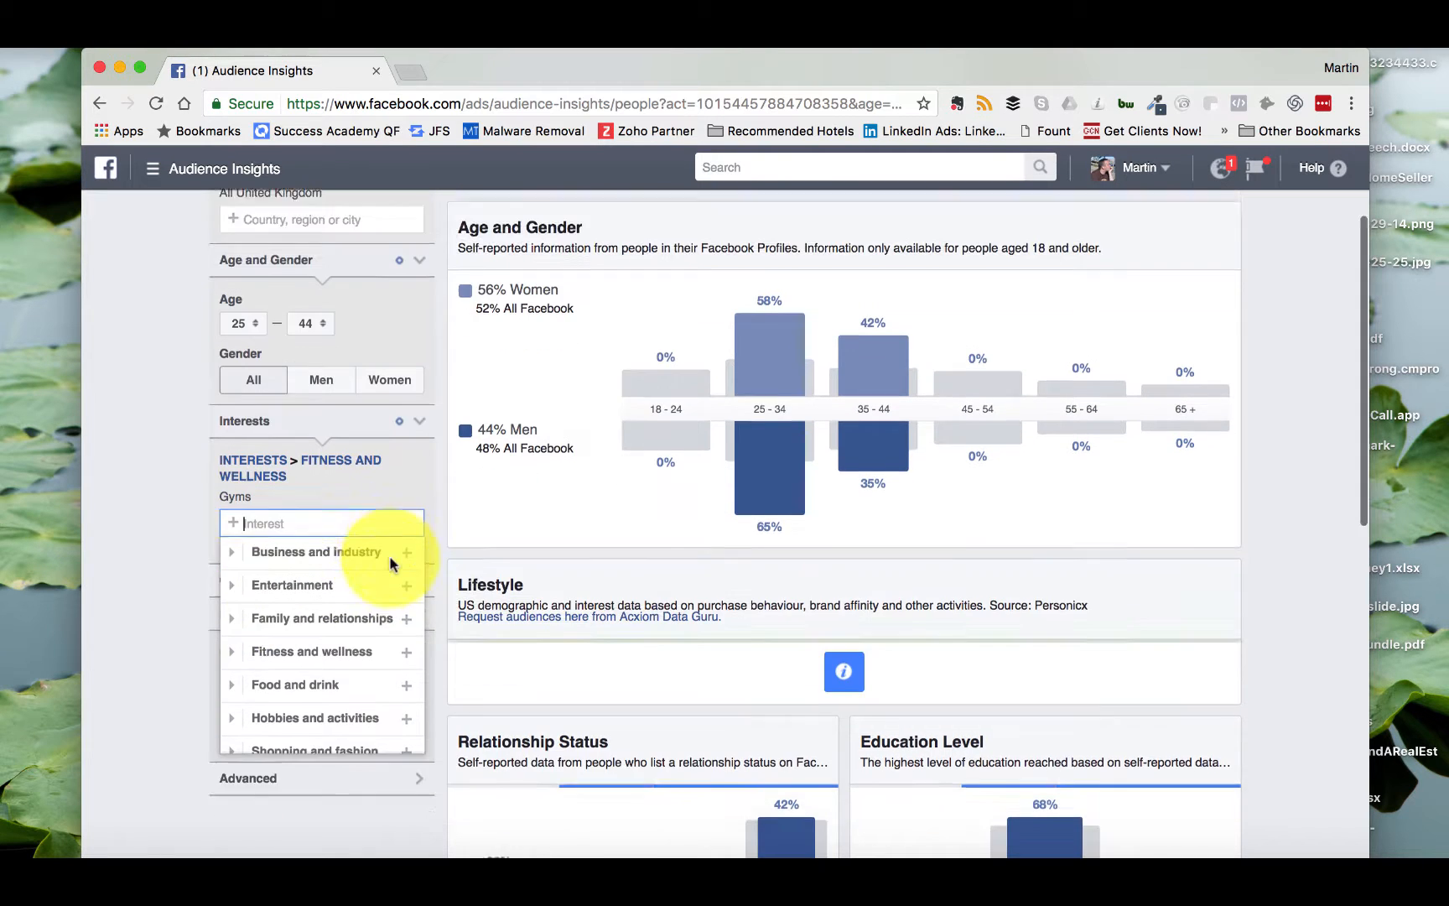
pyautogui.click(312, 617)
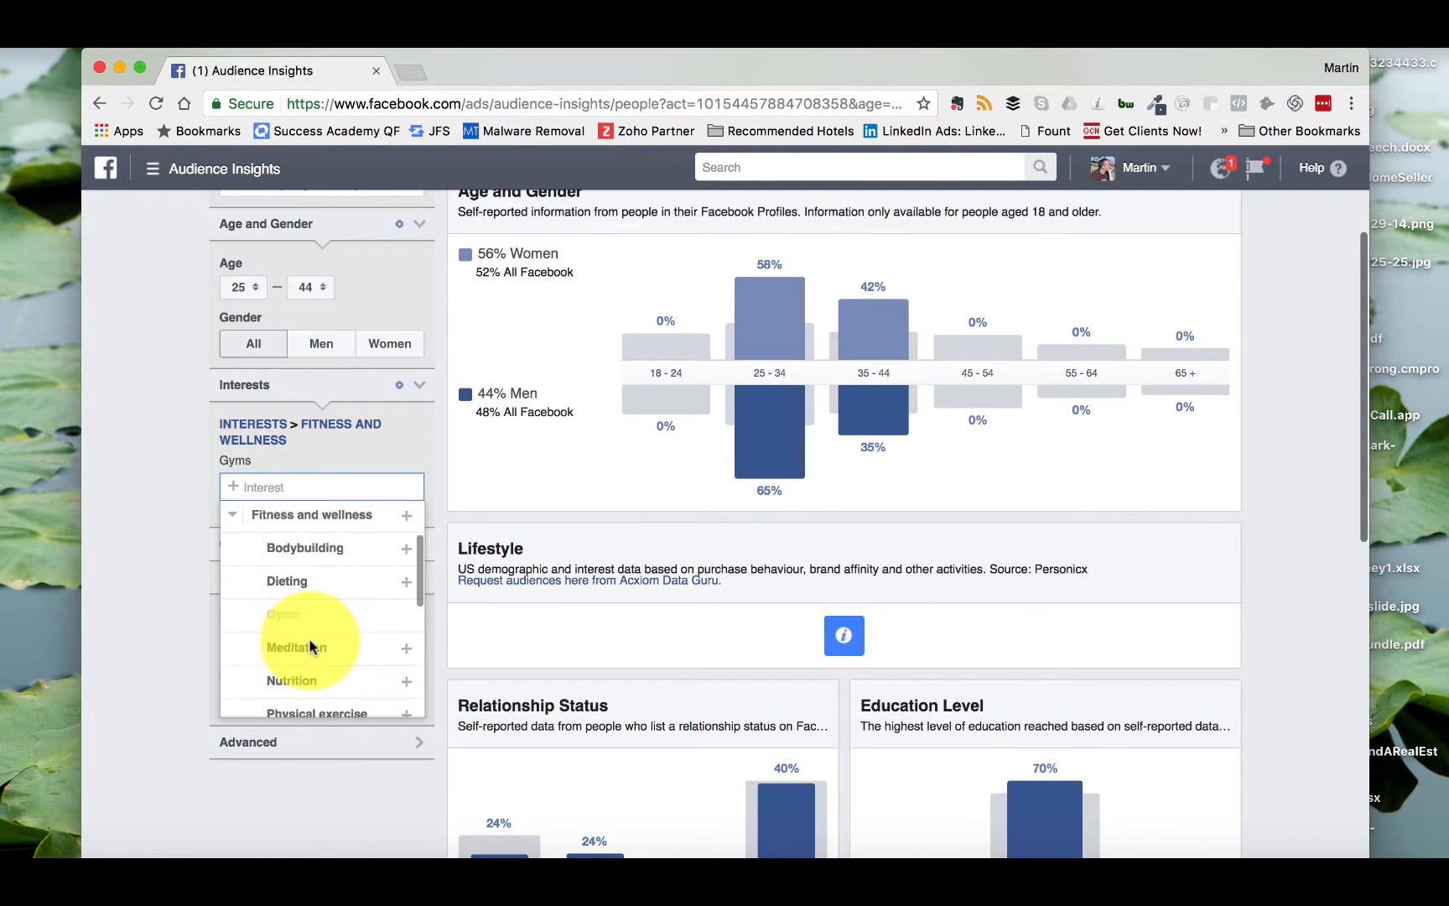
pyautogui.scroll(-1, 411, 640)
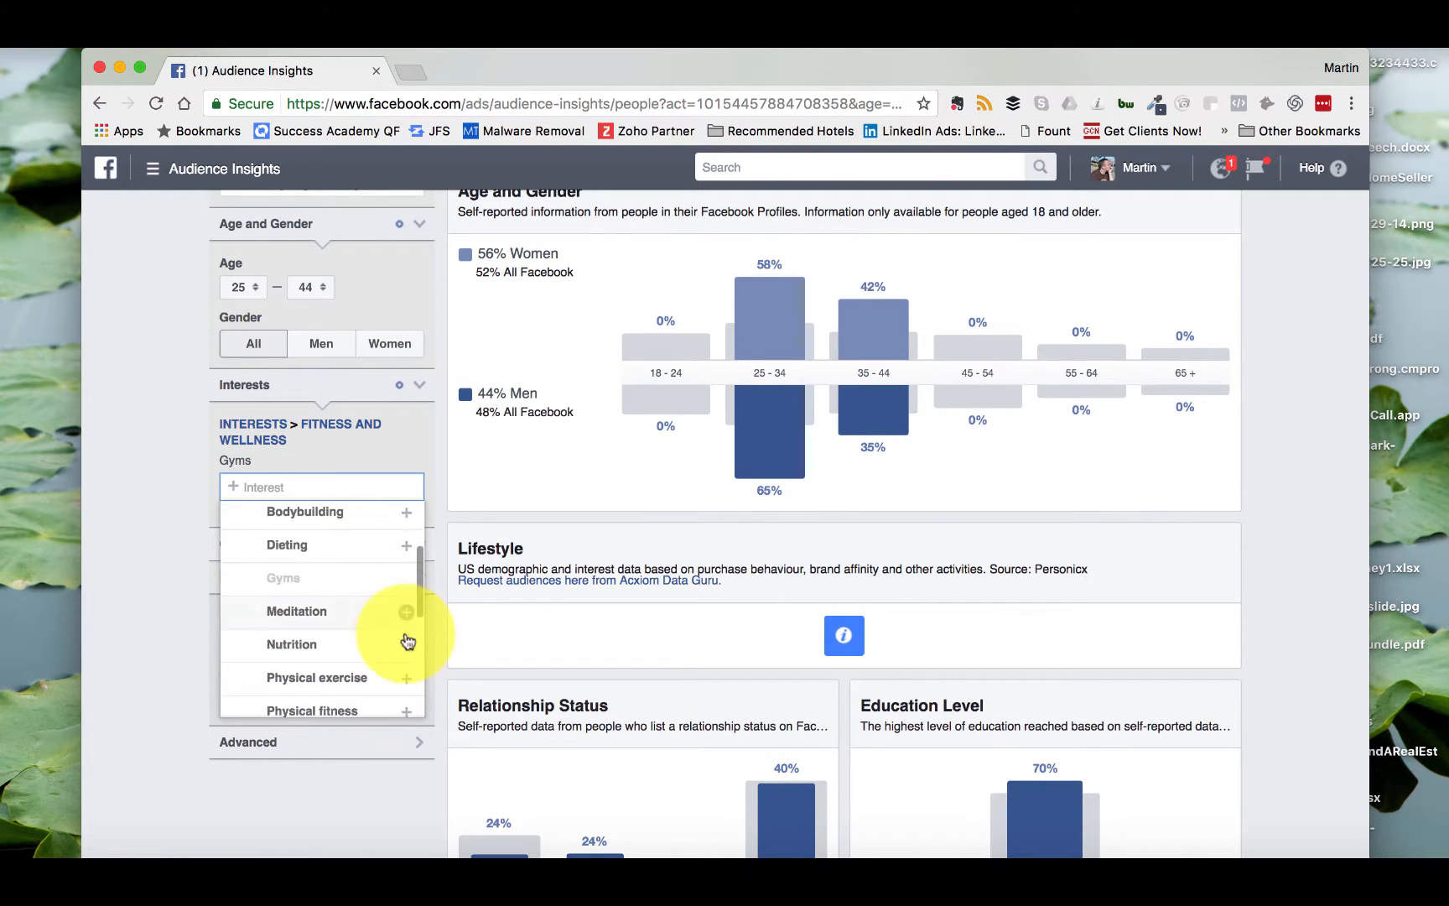
pyautogui.click(311, 681)
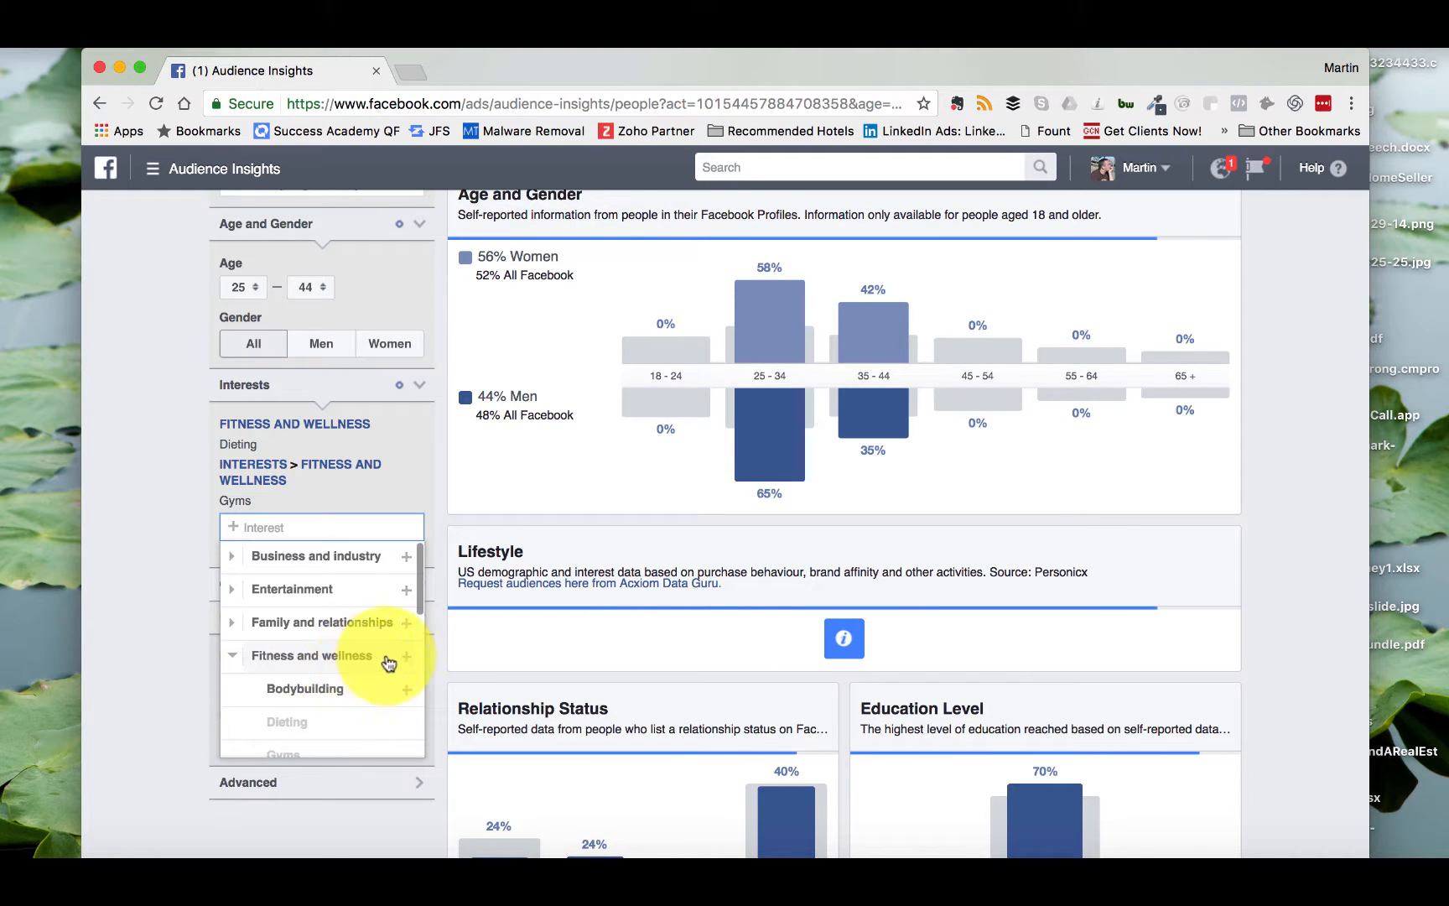
# Step: Add Nutrition, Physical exercise and Physical fitness to the audience's interests, and close the interest suggestions
pyautogui.scroll(-3, 398, 663)
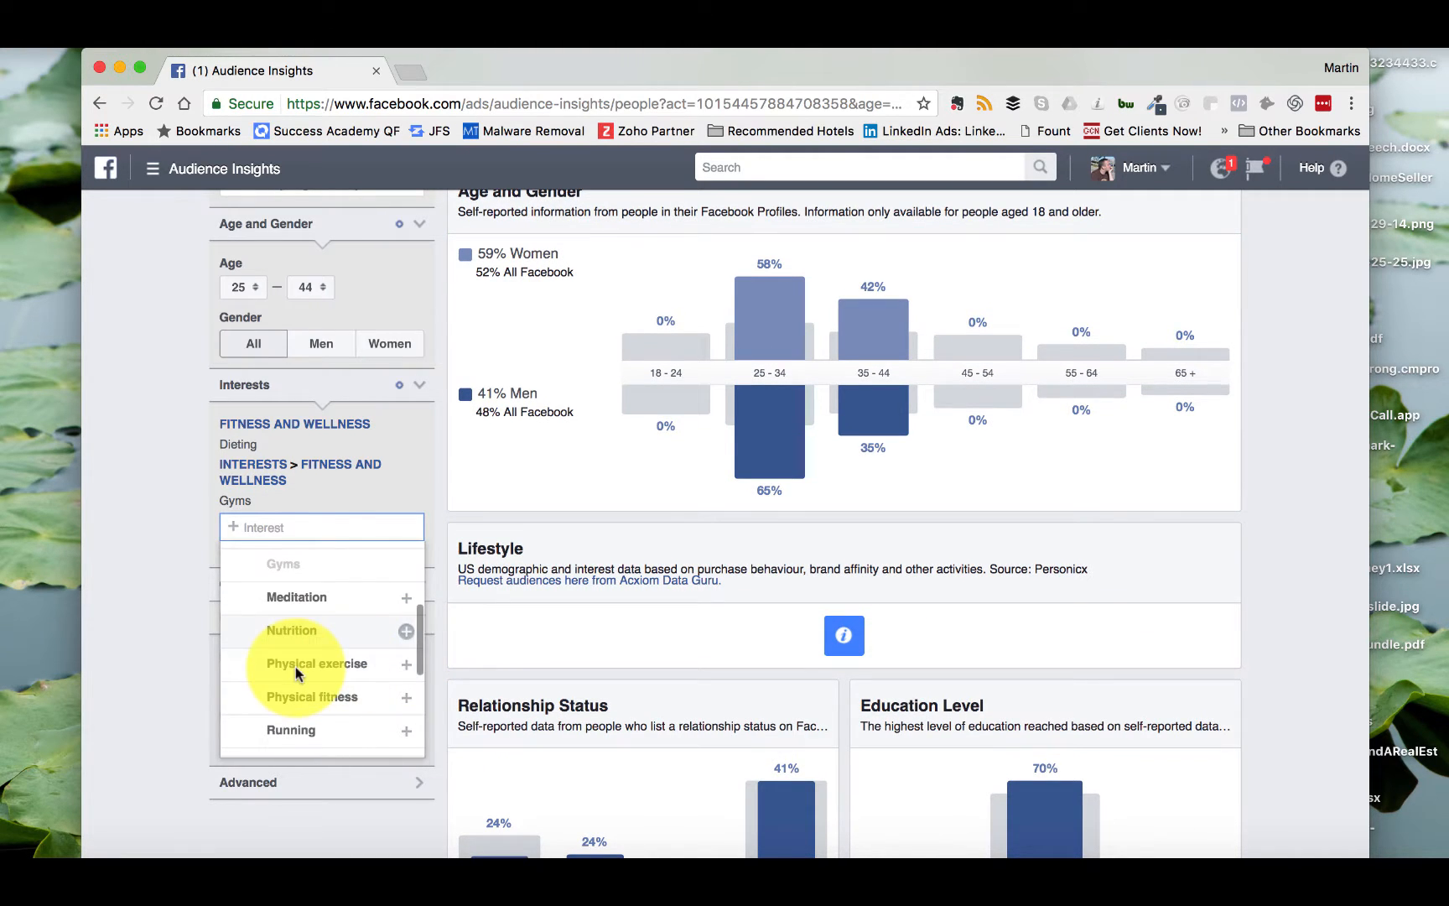
pyautogui.click(294, 631)
pyautogui.scroll(-4, 373, 696)
pyautogui.click(411, 657)
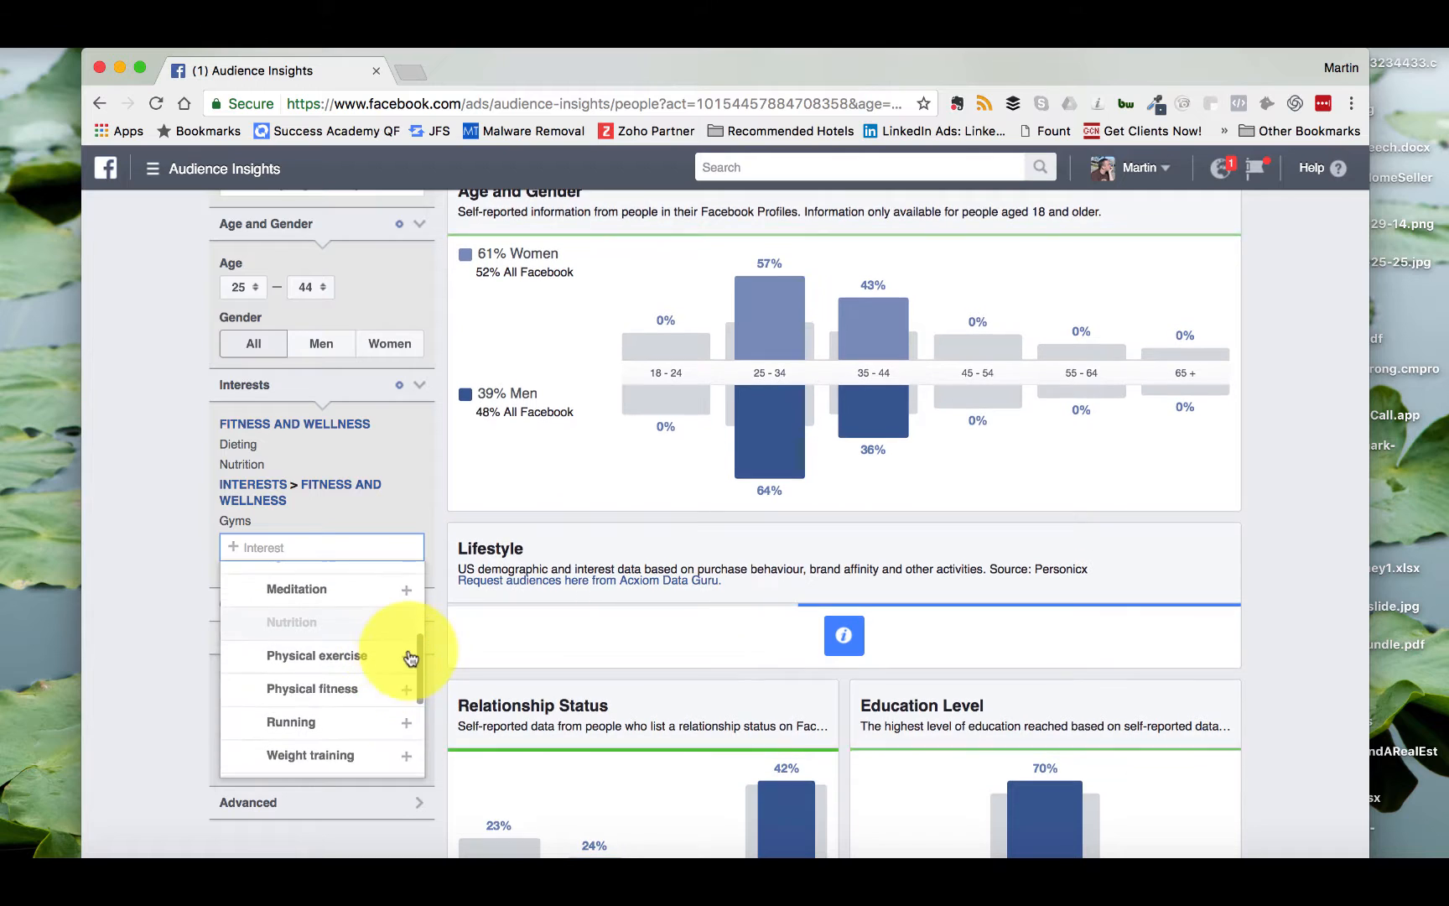
pyautogui.scroll(-4, 283, 650)
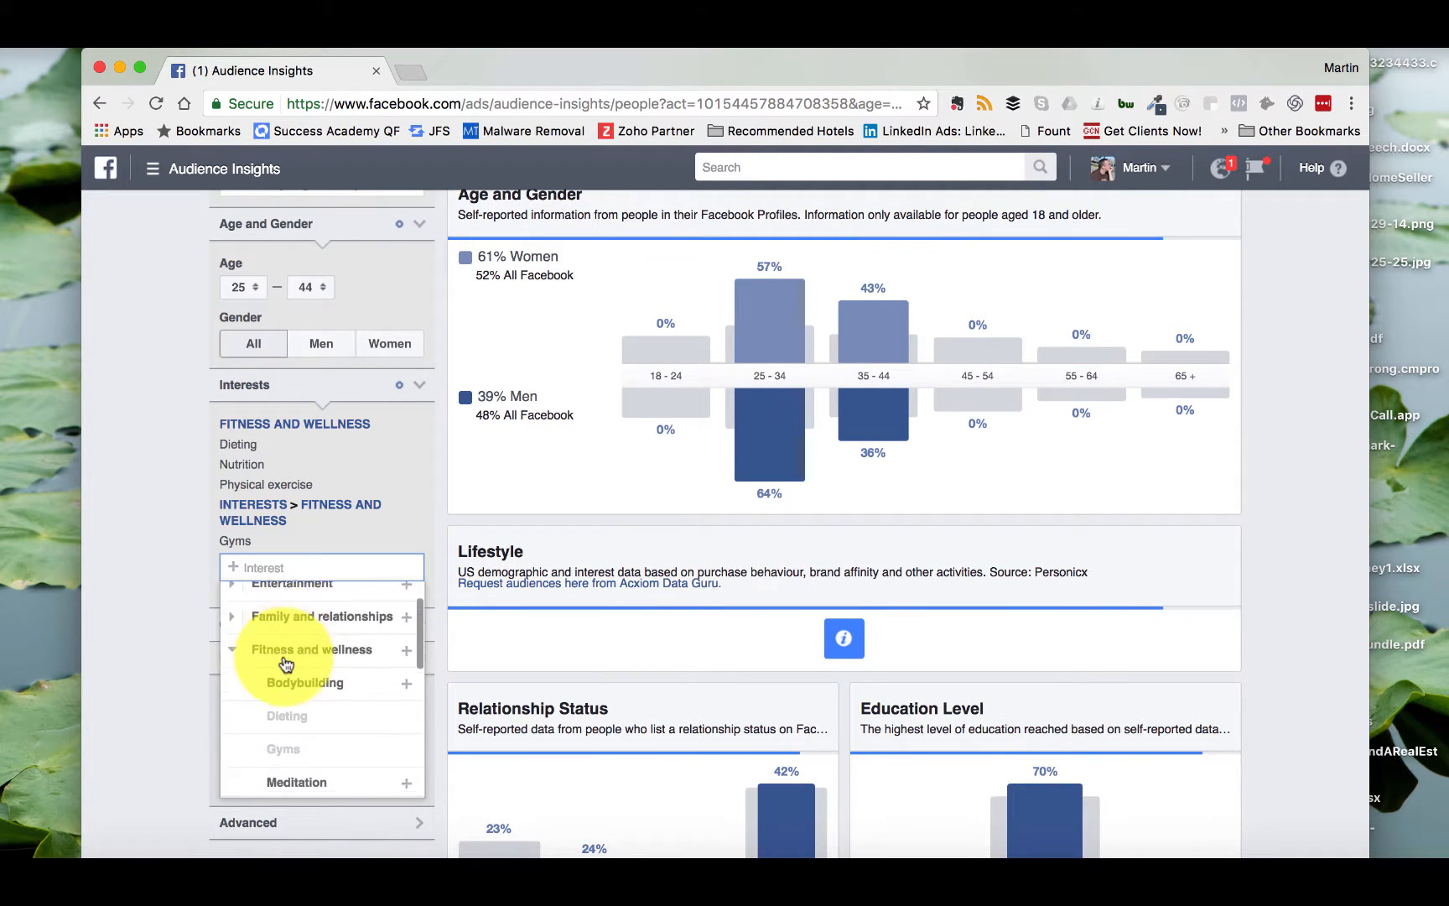
pyautogui.scroll(-3, 286, 664)
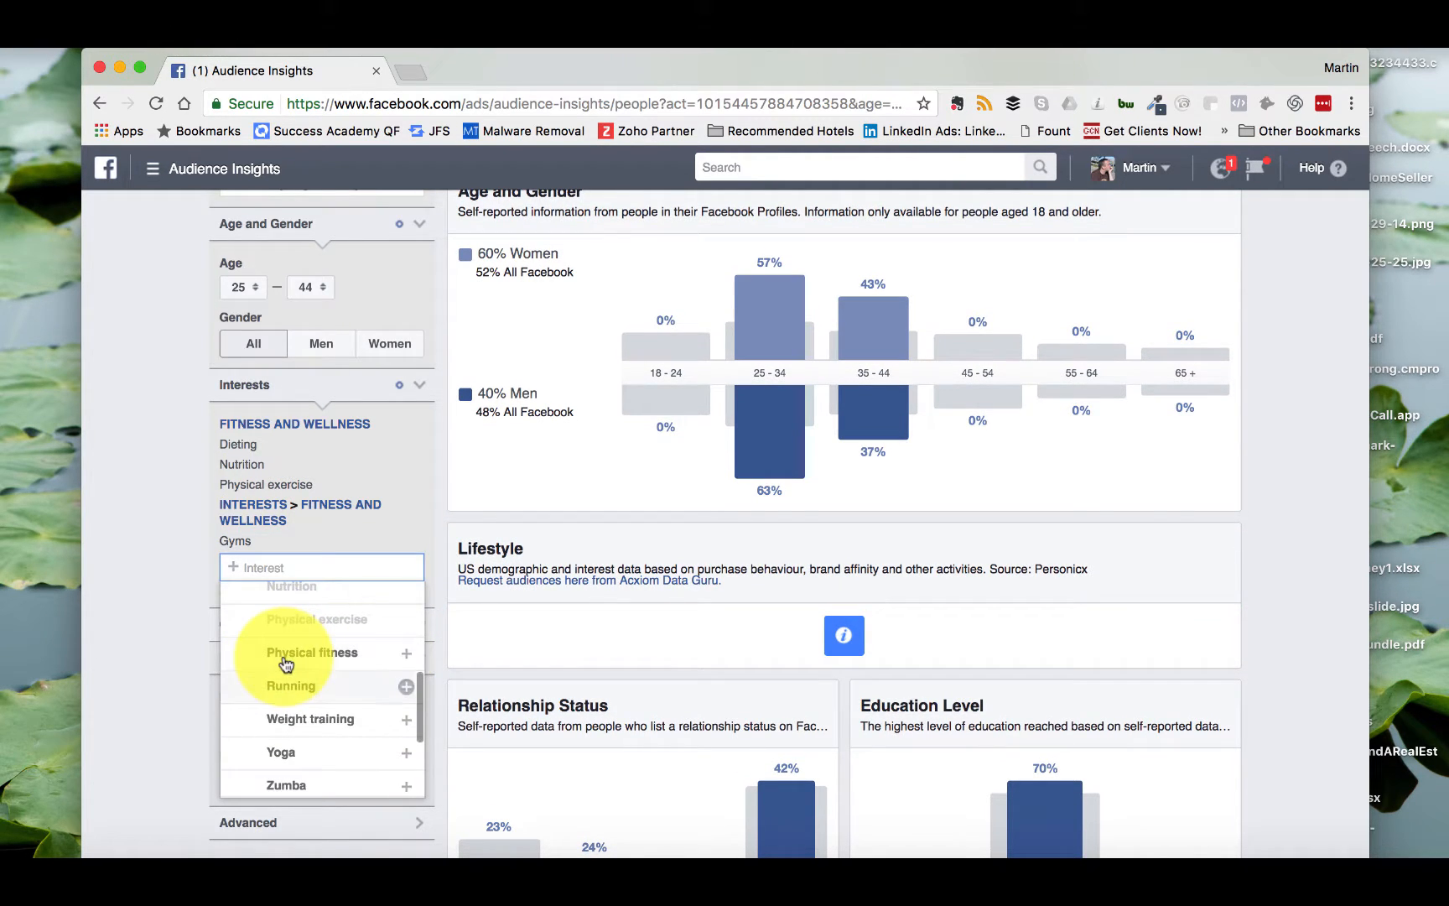
pyautogui.click(284, 654)
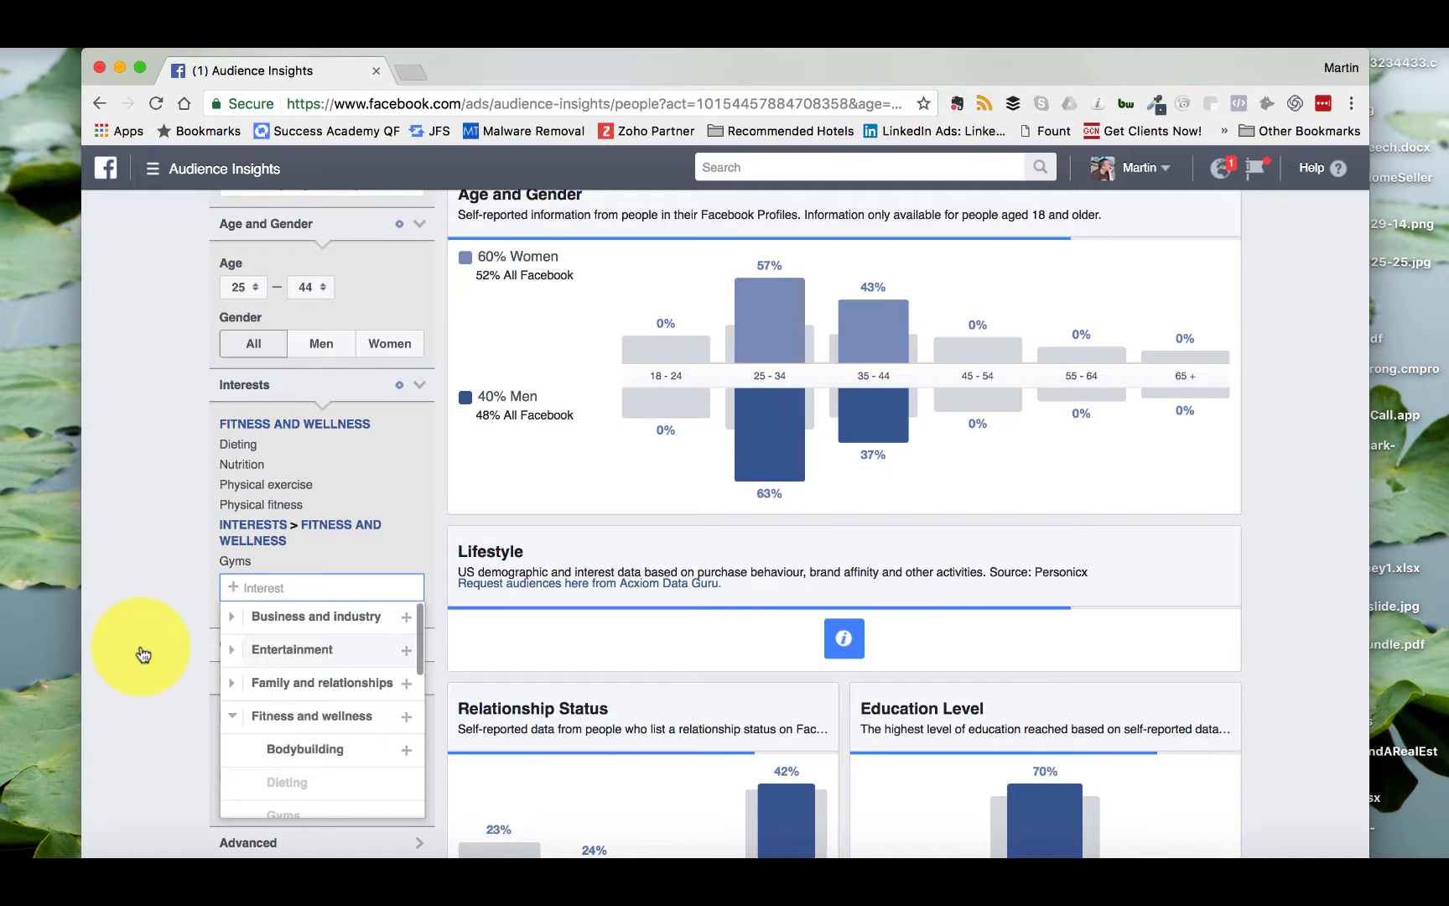
pyautogui.scroll(-6, 143, 654)
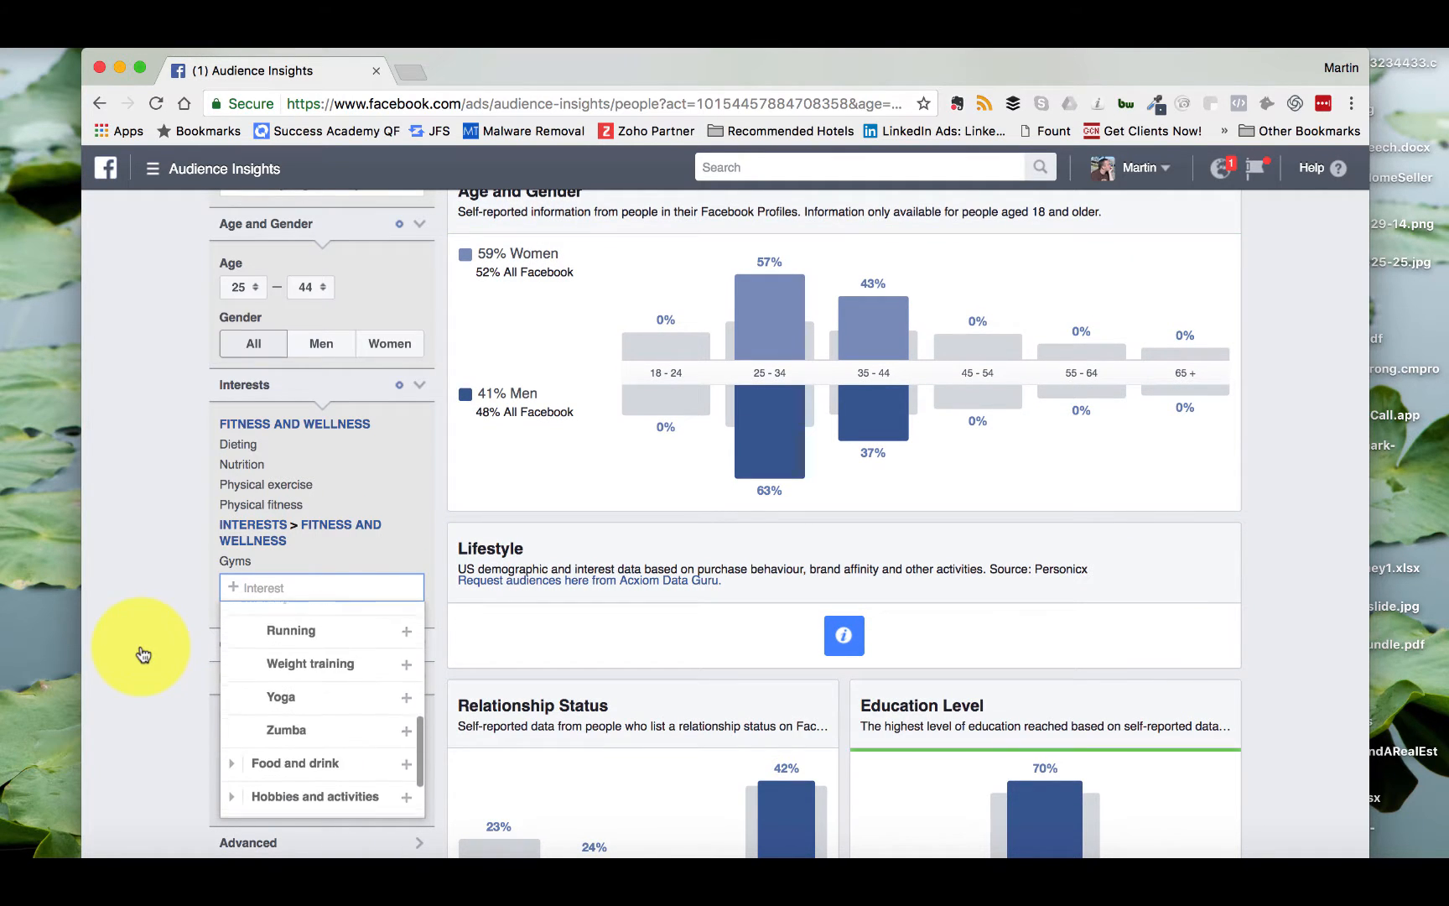
pyautogui.click(220, 446)
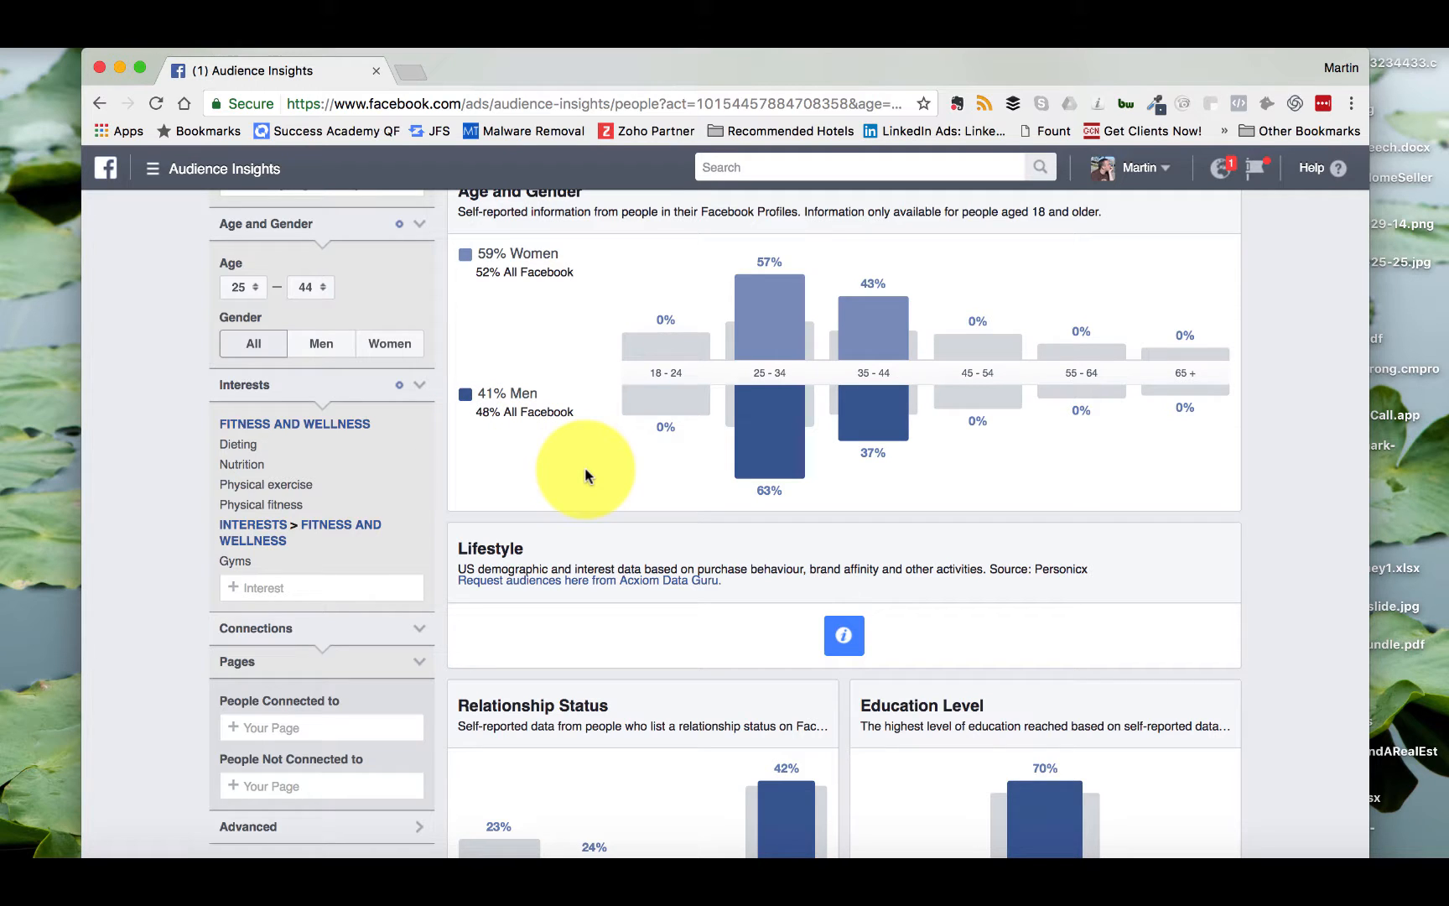
# Step: Review the audience's relationship status, education level and job title breakdowns
pyautogui.scroll(1, 585, 468)
pyautogui.scroll(-5, 585, 474)
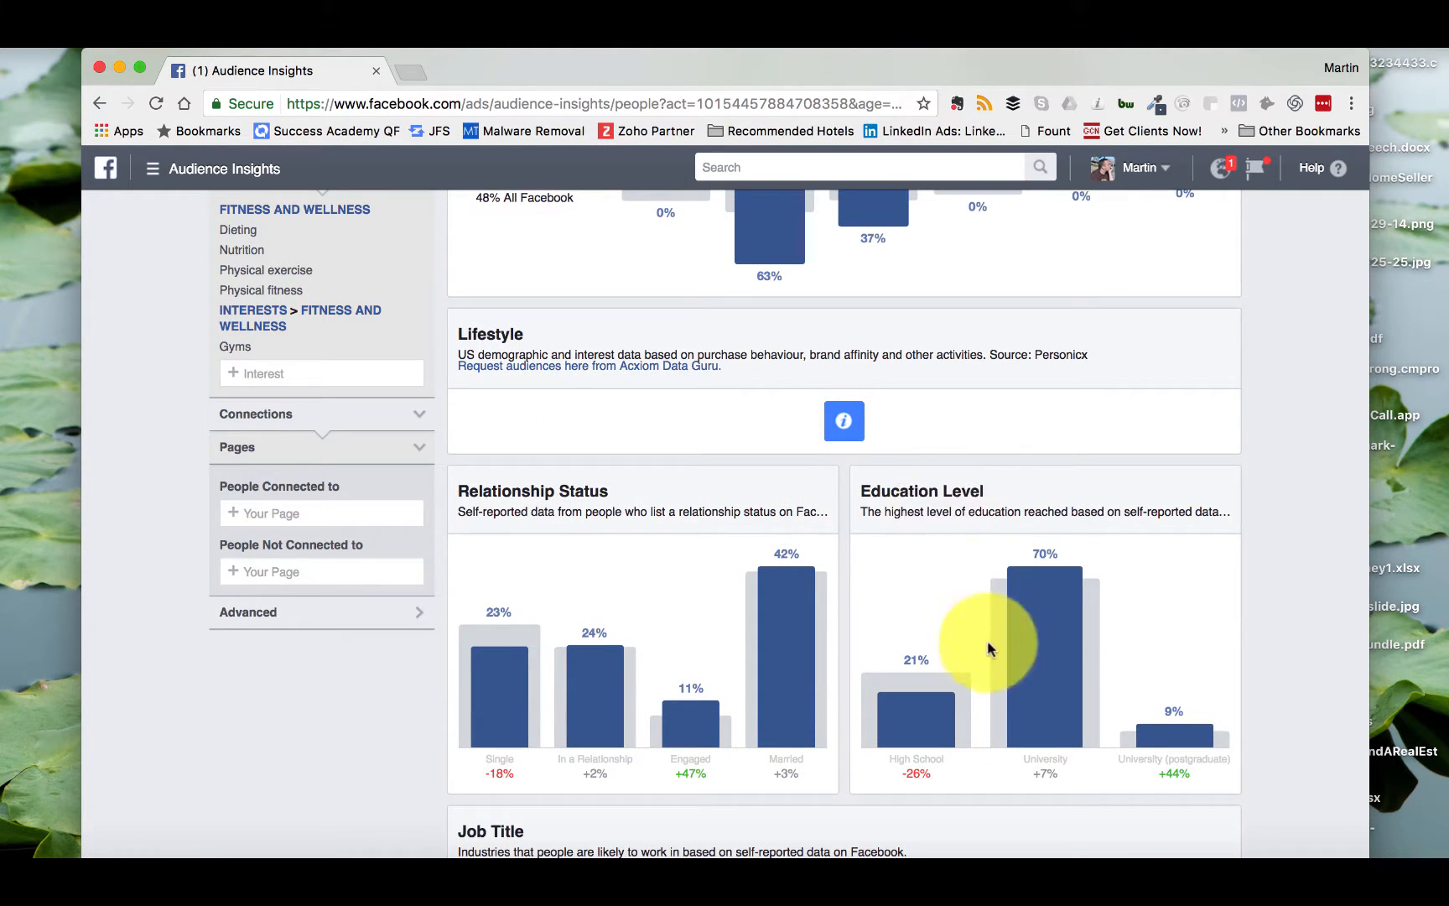
pyautogui.scroll(-1, 993, 654)
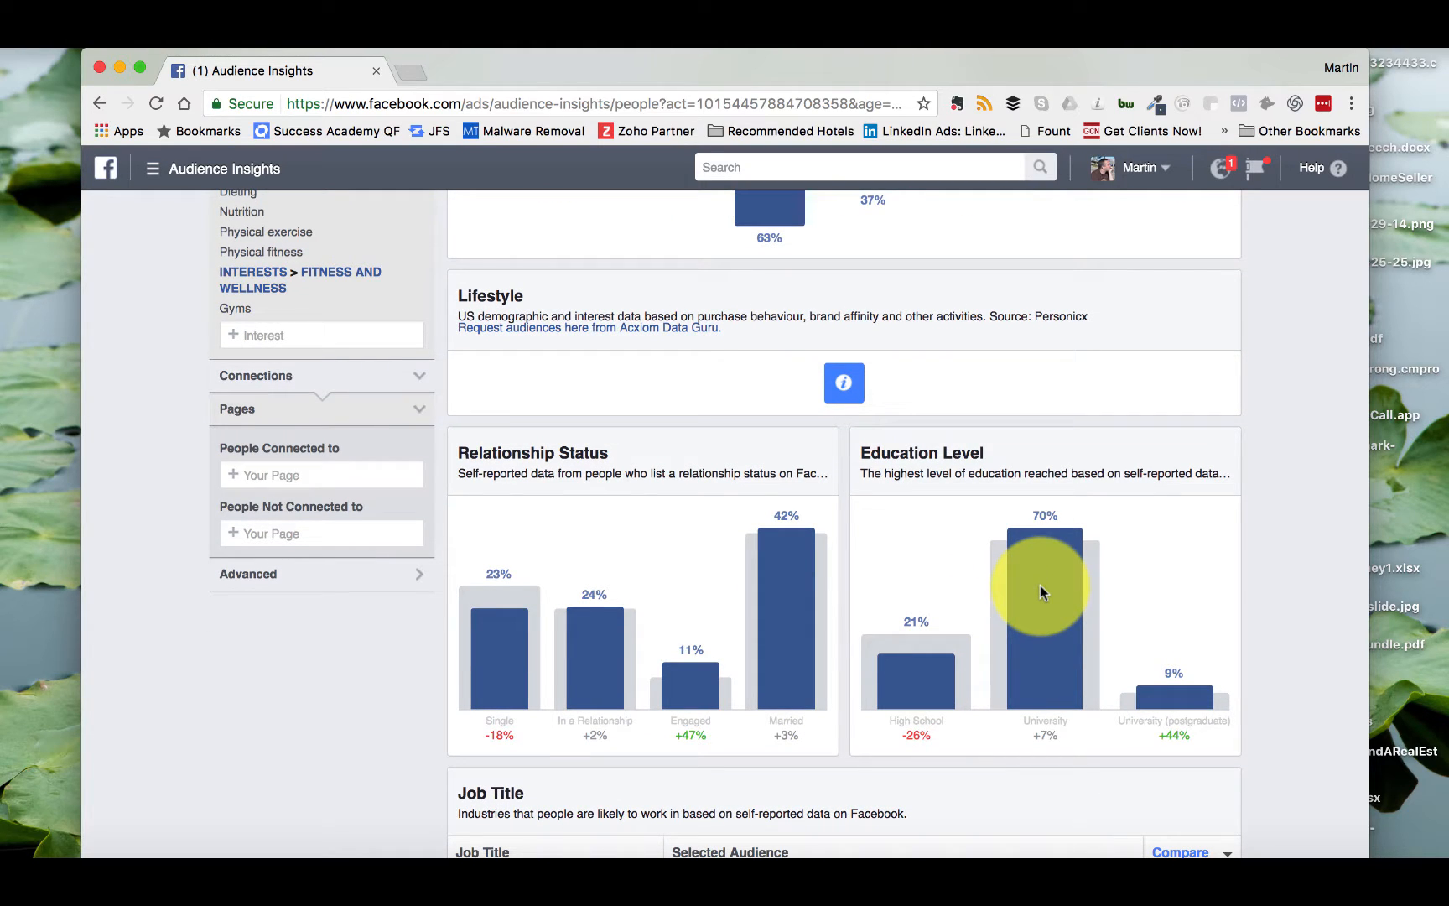
pyautogui.moveTo(1041, 584)
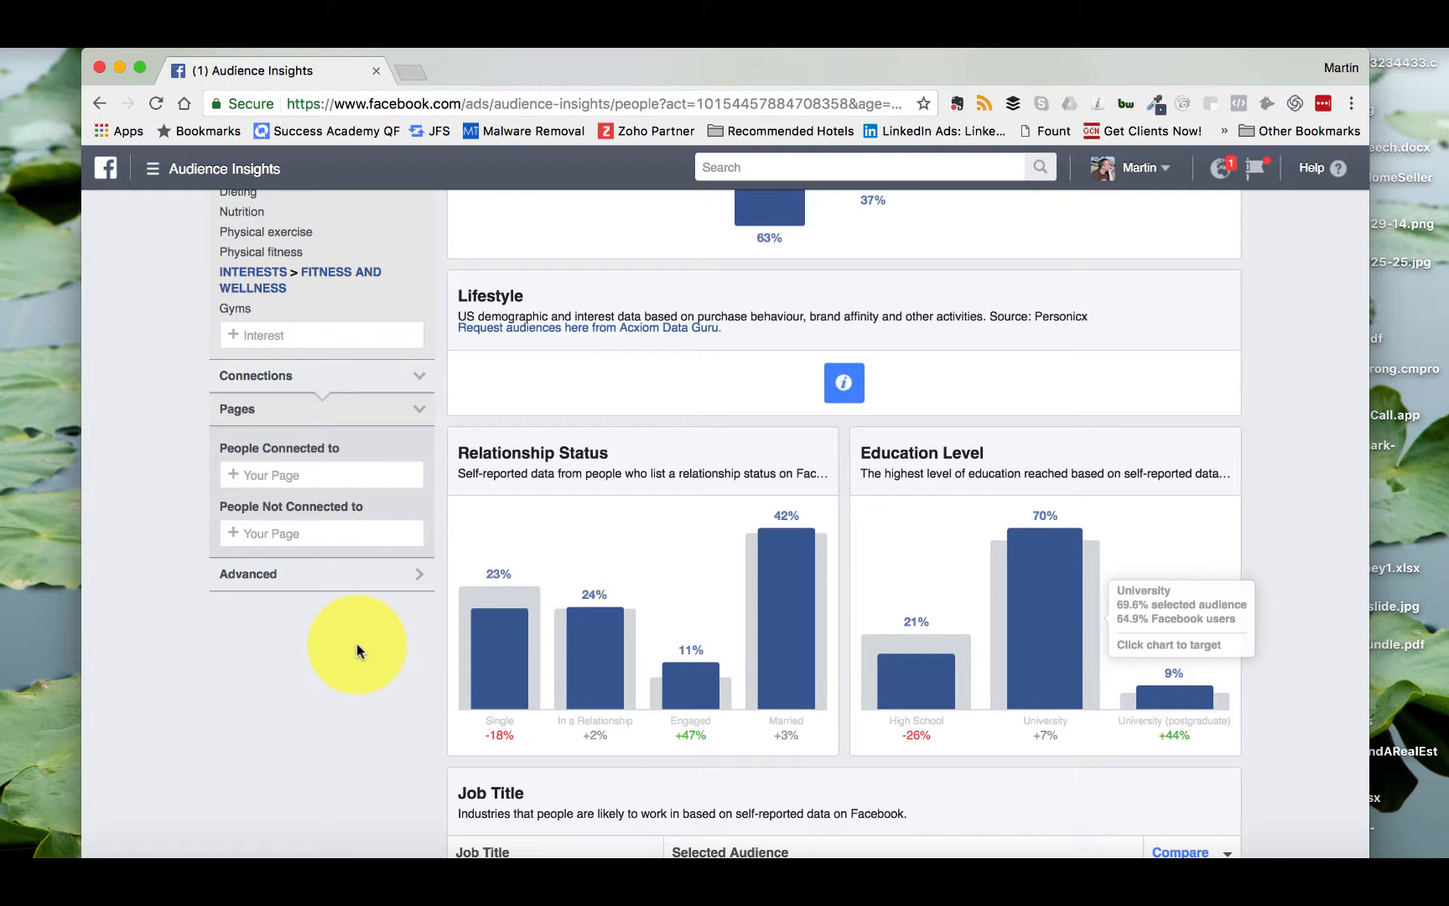
pyautogui.scroll(-5, 357, 643)
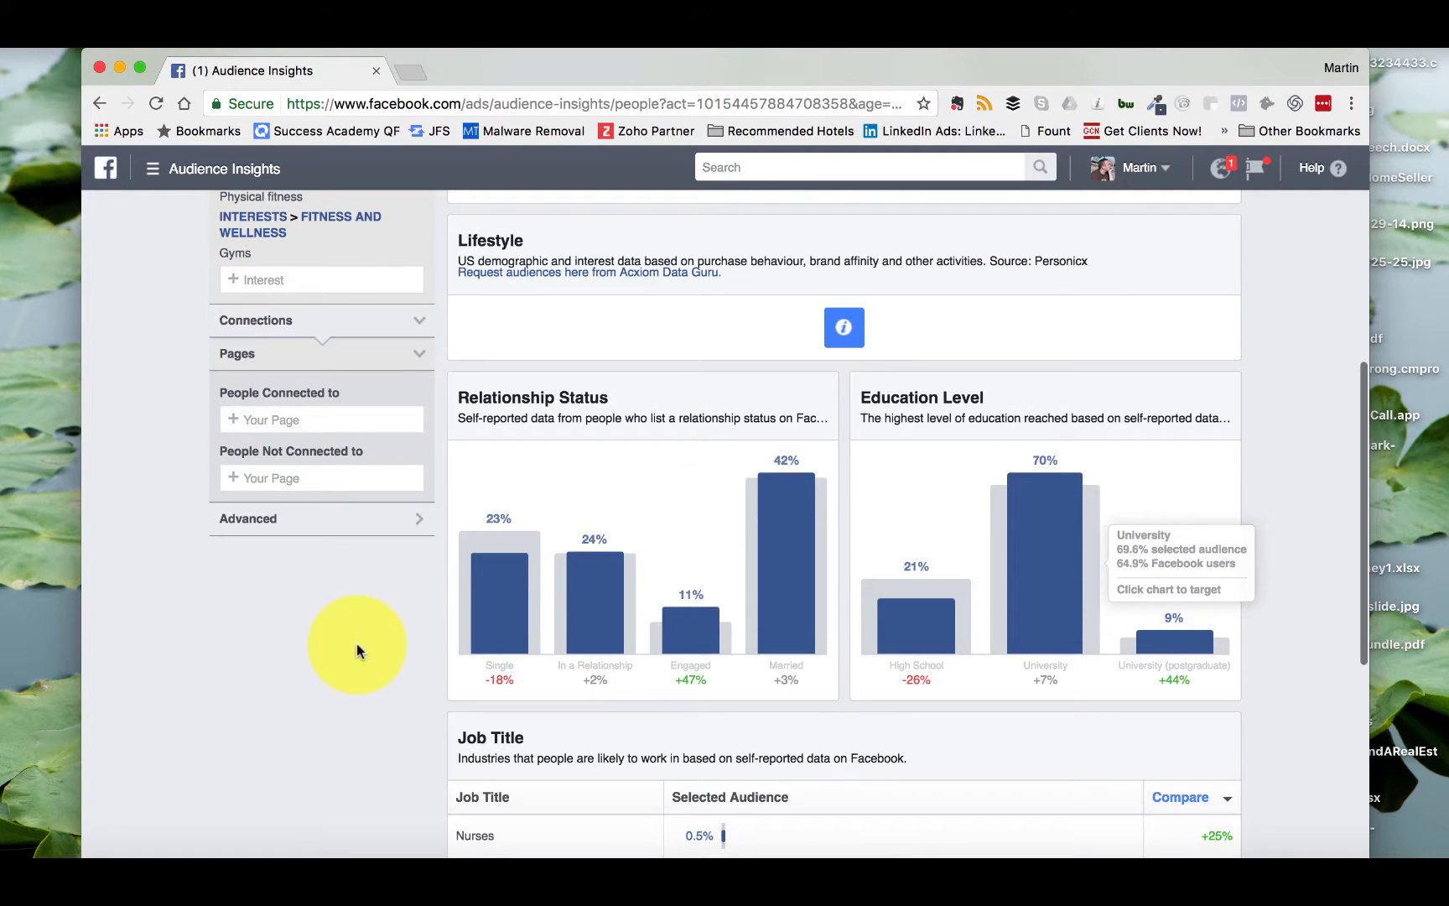
pyautogui.scroll(-6, 356, 643)
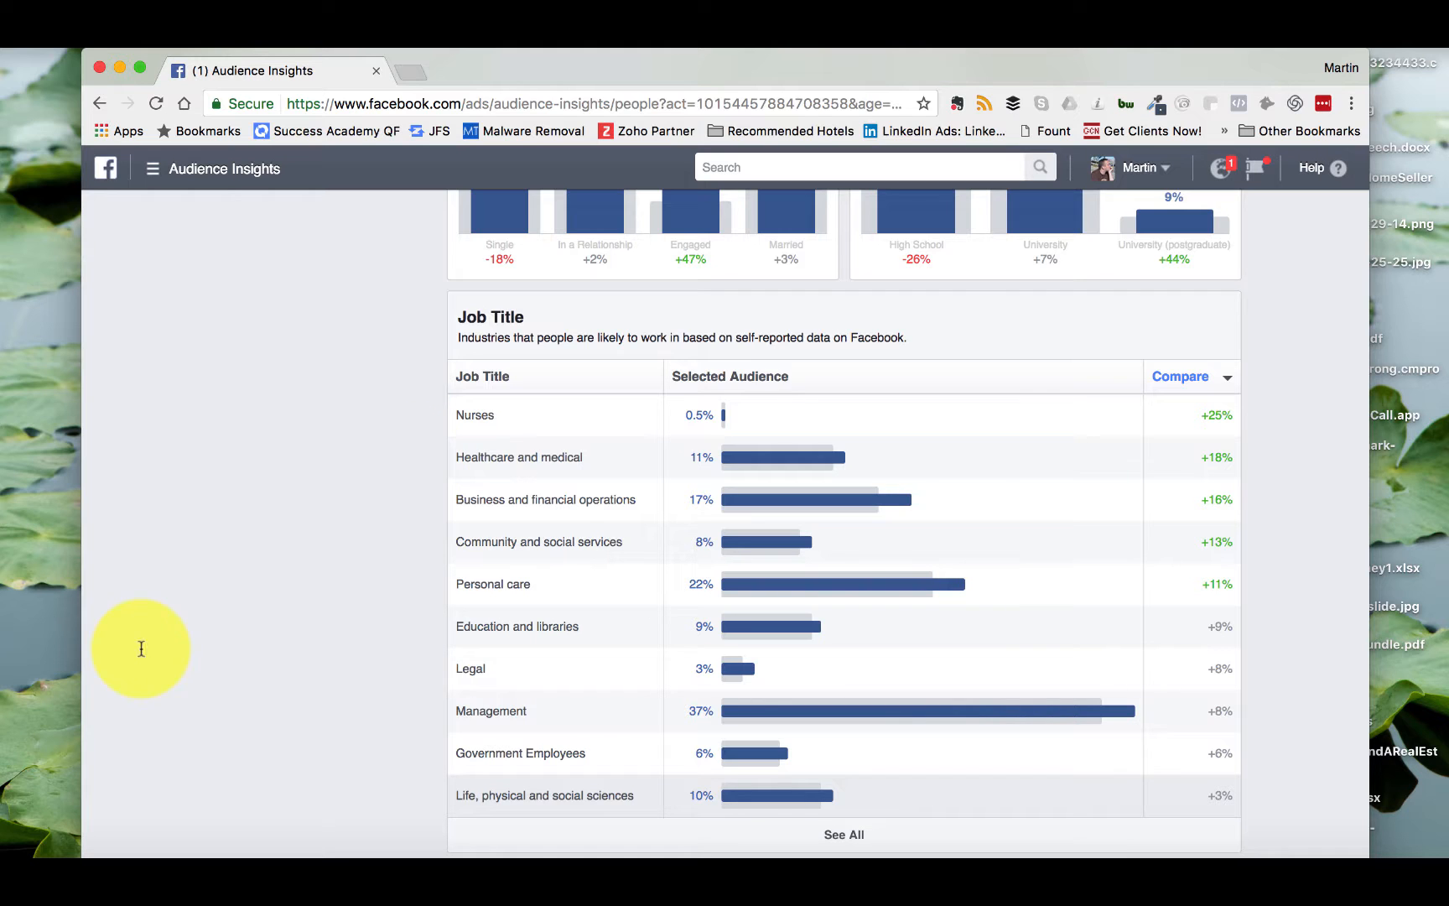
# Step: Restrict the audience by work to the job title "Life, physical and social sciences" in the advanced targeting options
pyautogui.scroll(5, 406, 495)
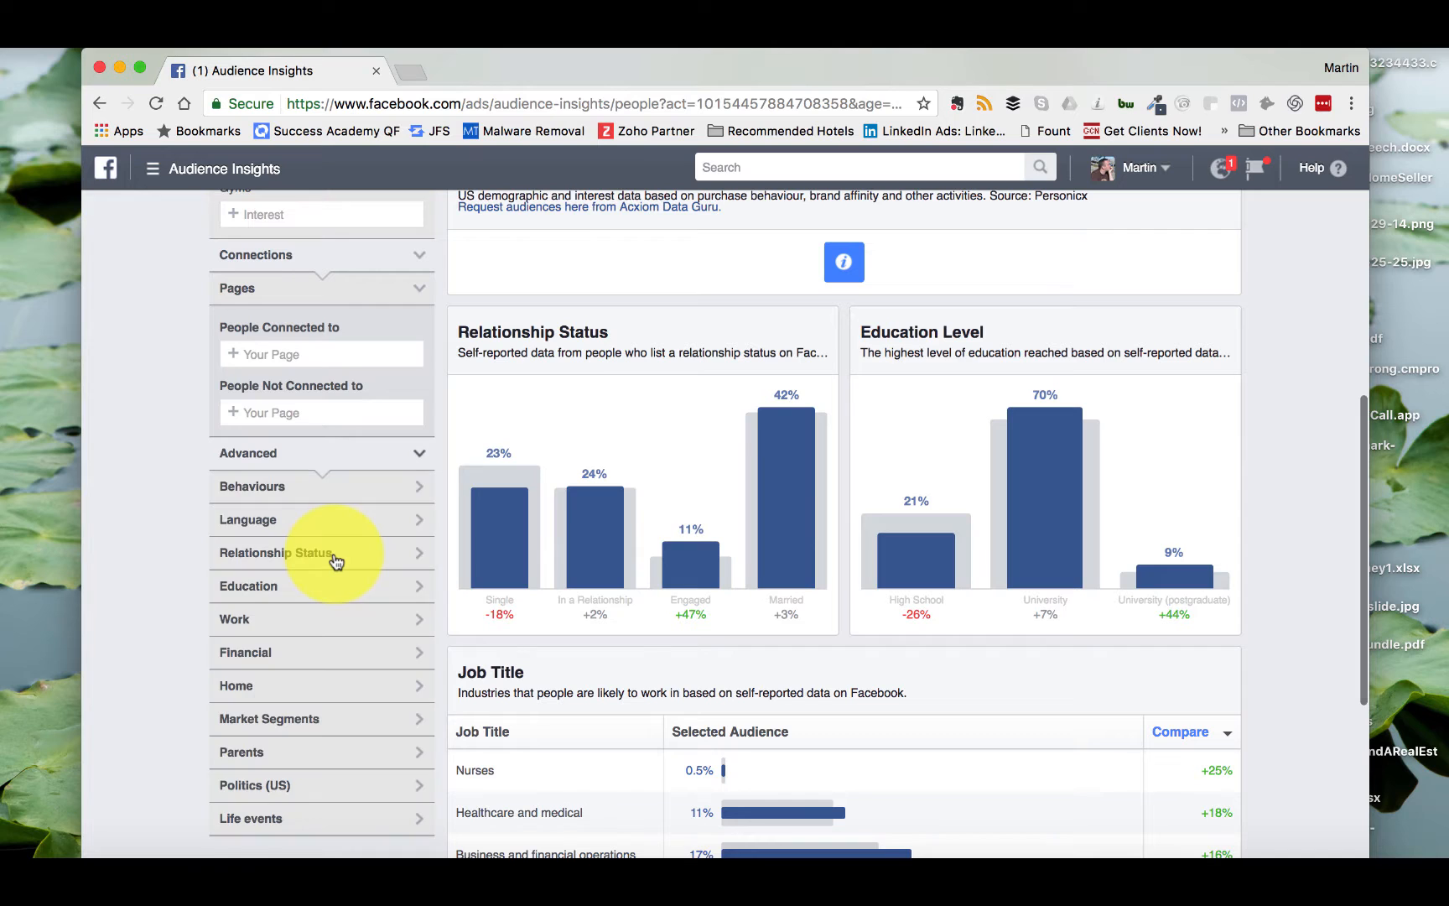
pyautogui.scroll(-2, 335, 558)
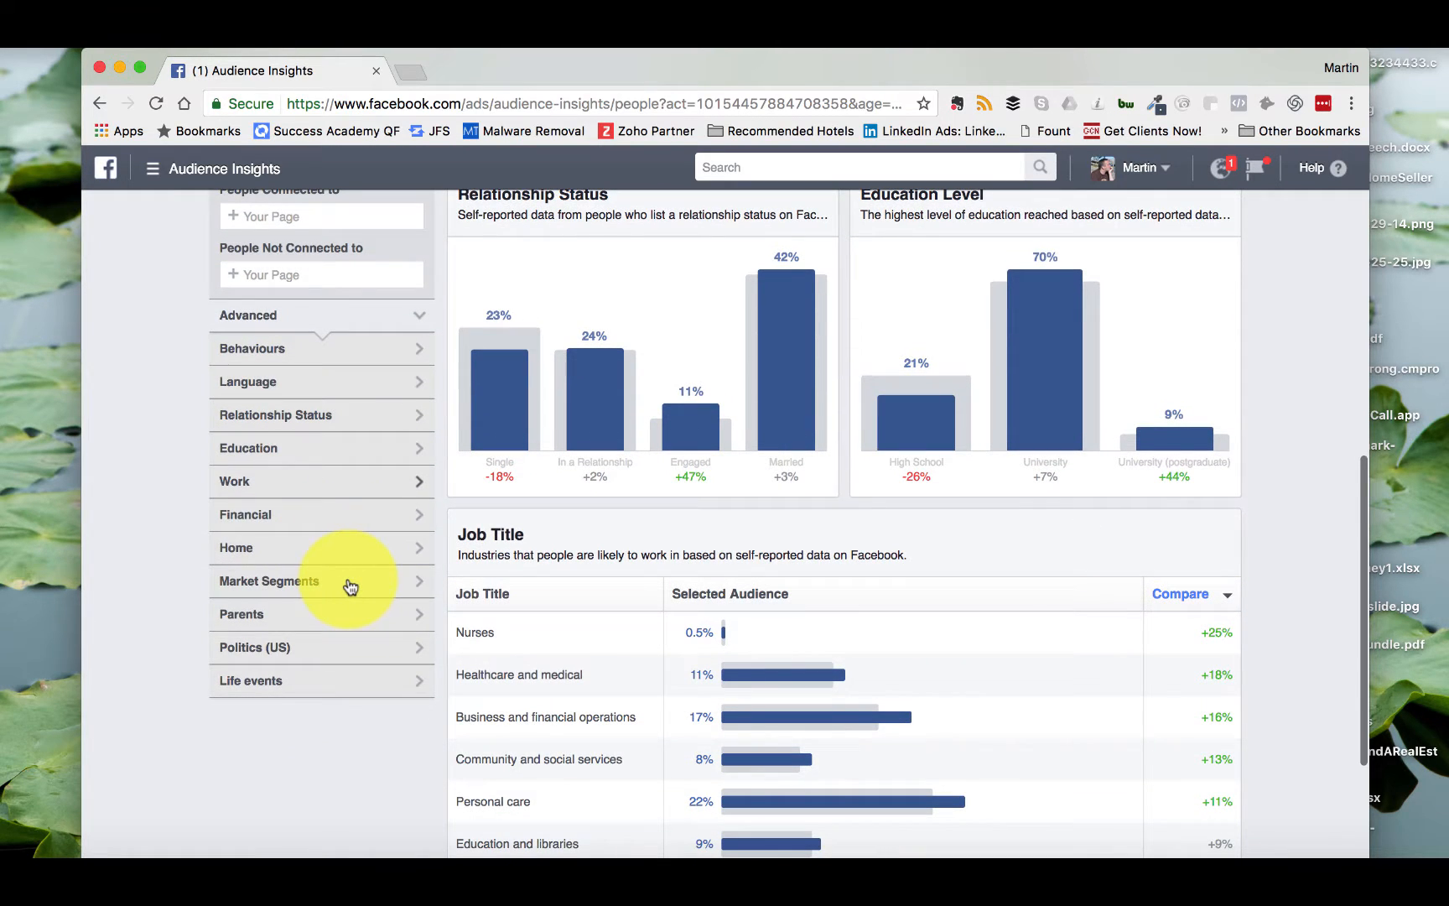
pyautogui.click(319, 547)
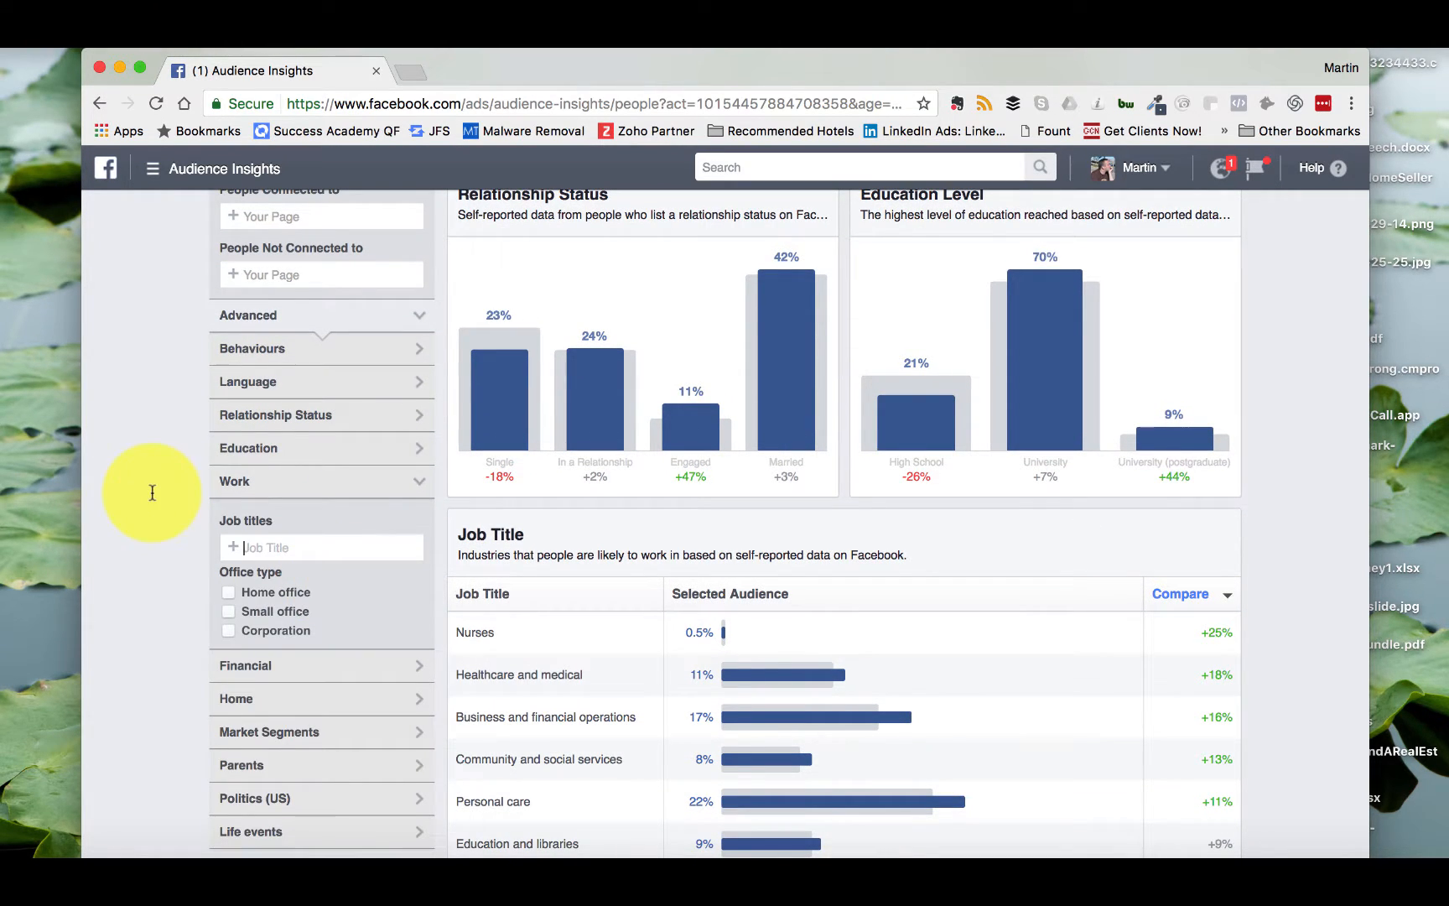
pyautogui.write('Life')
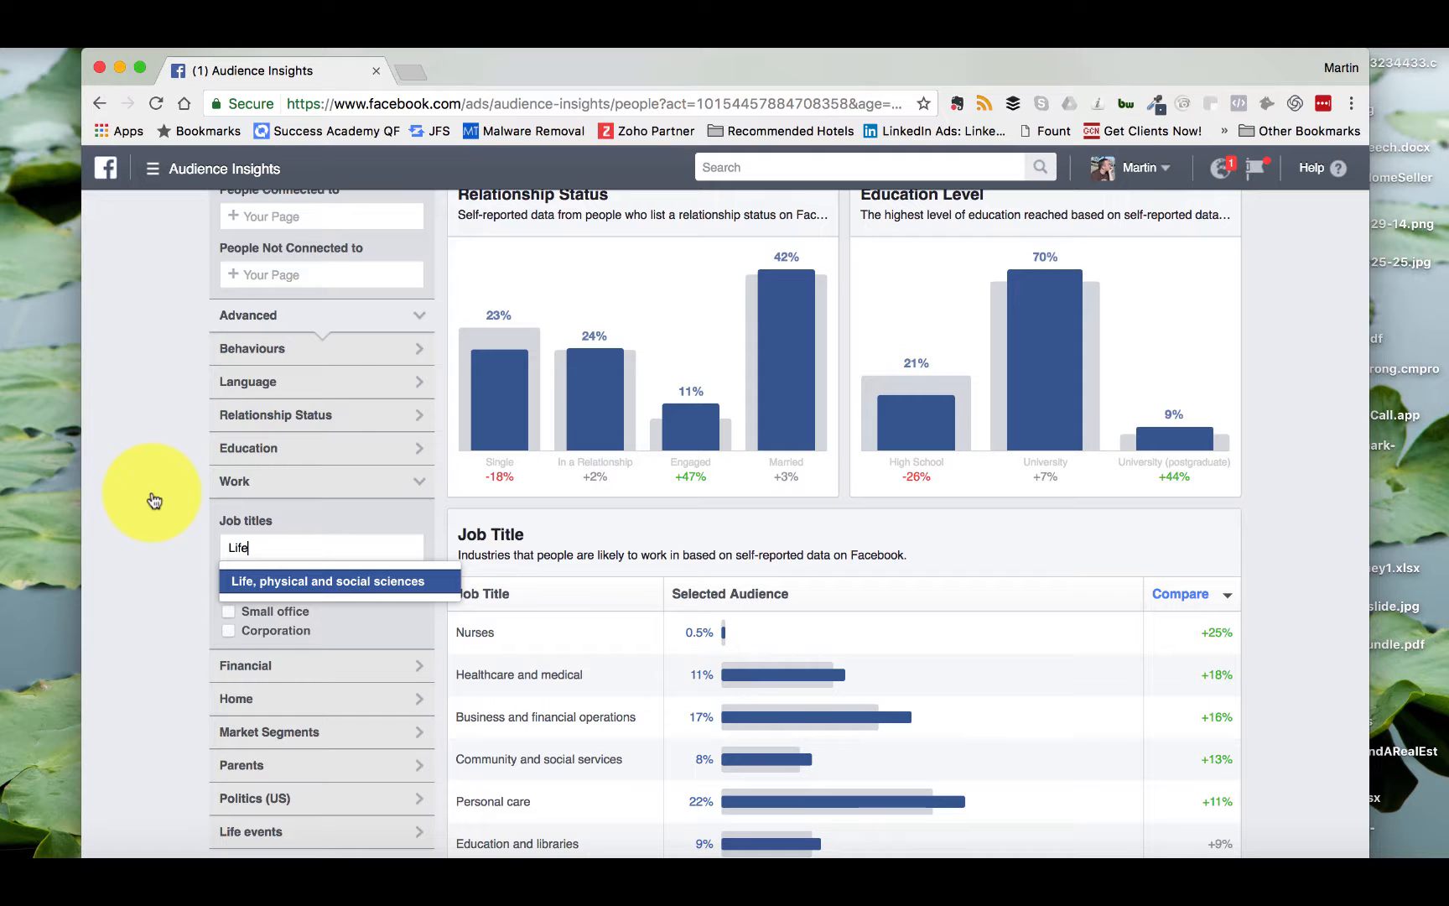
pyautogui.press('Return')
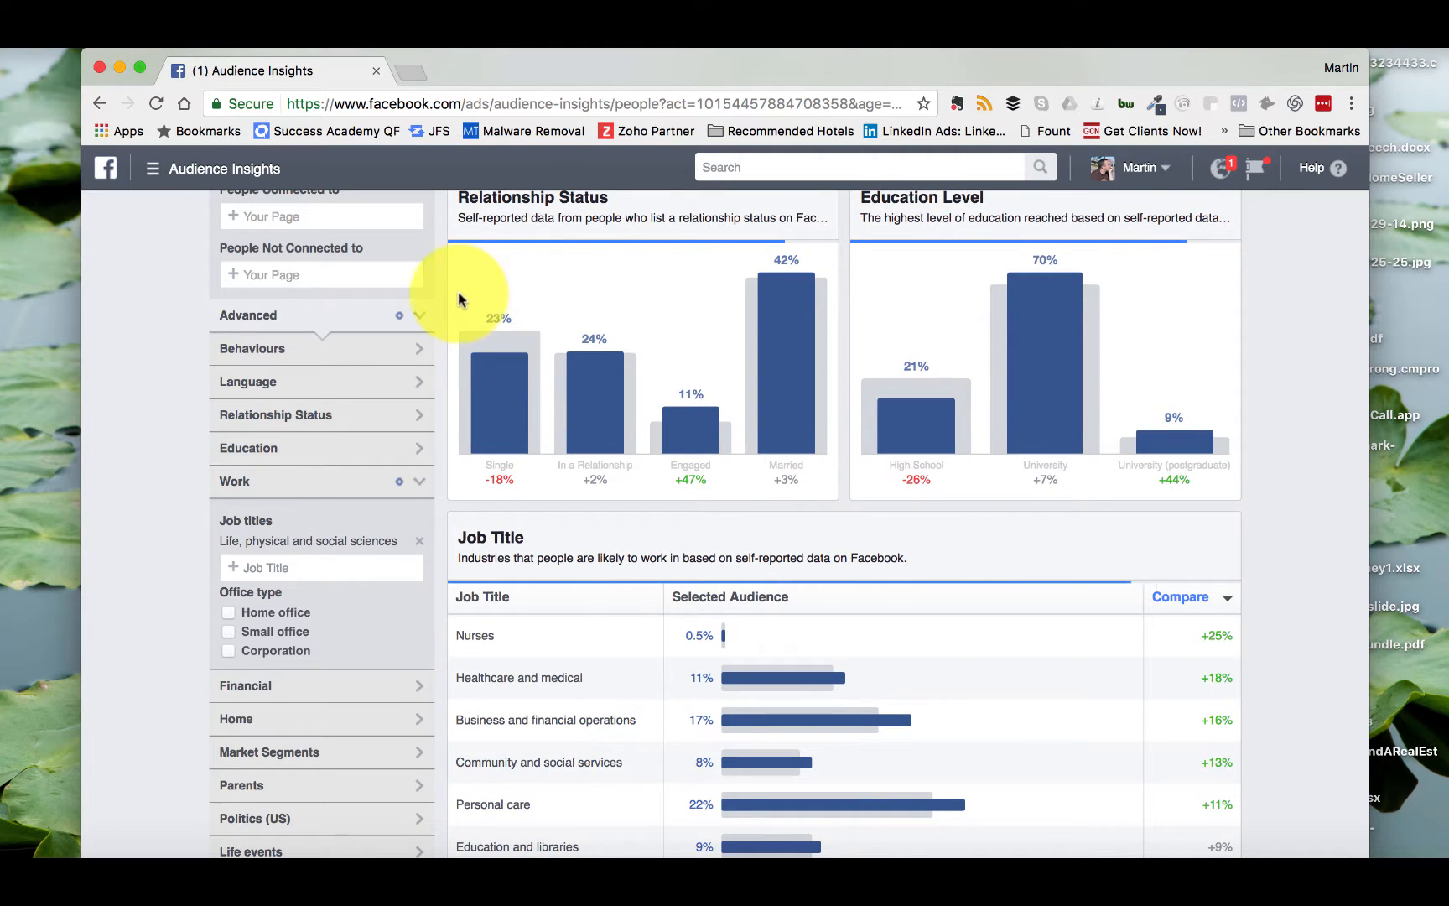
# Step: Check the narrowed audience's size, and examine its top categories and the most relevant Facebook pages it likes
pyautogui.scroll(15, 456, 292)
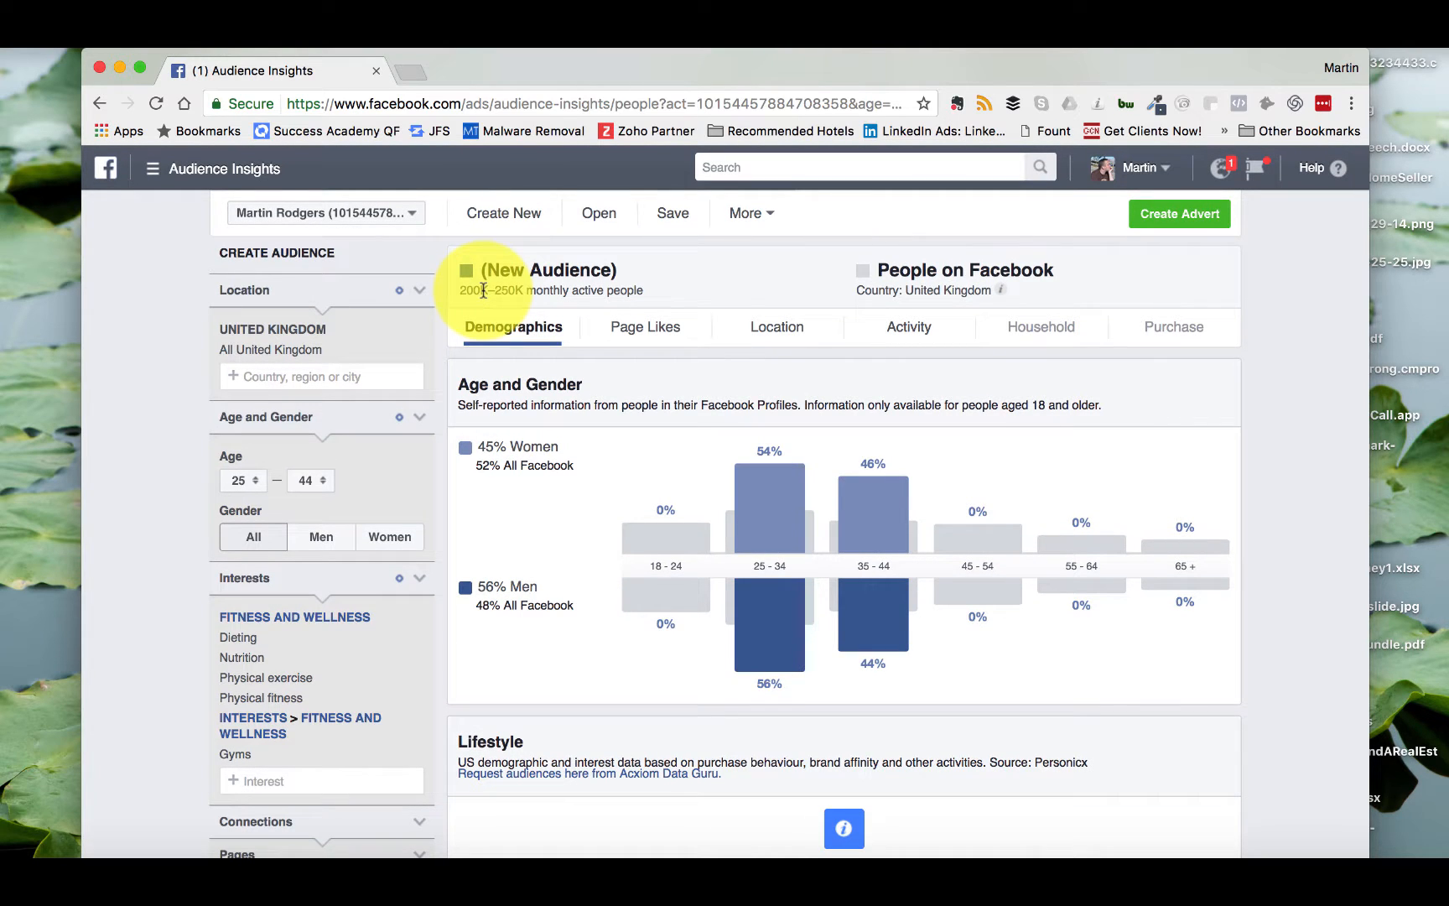
pyautogui.click(644, 332)
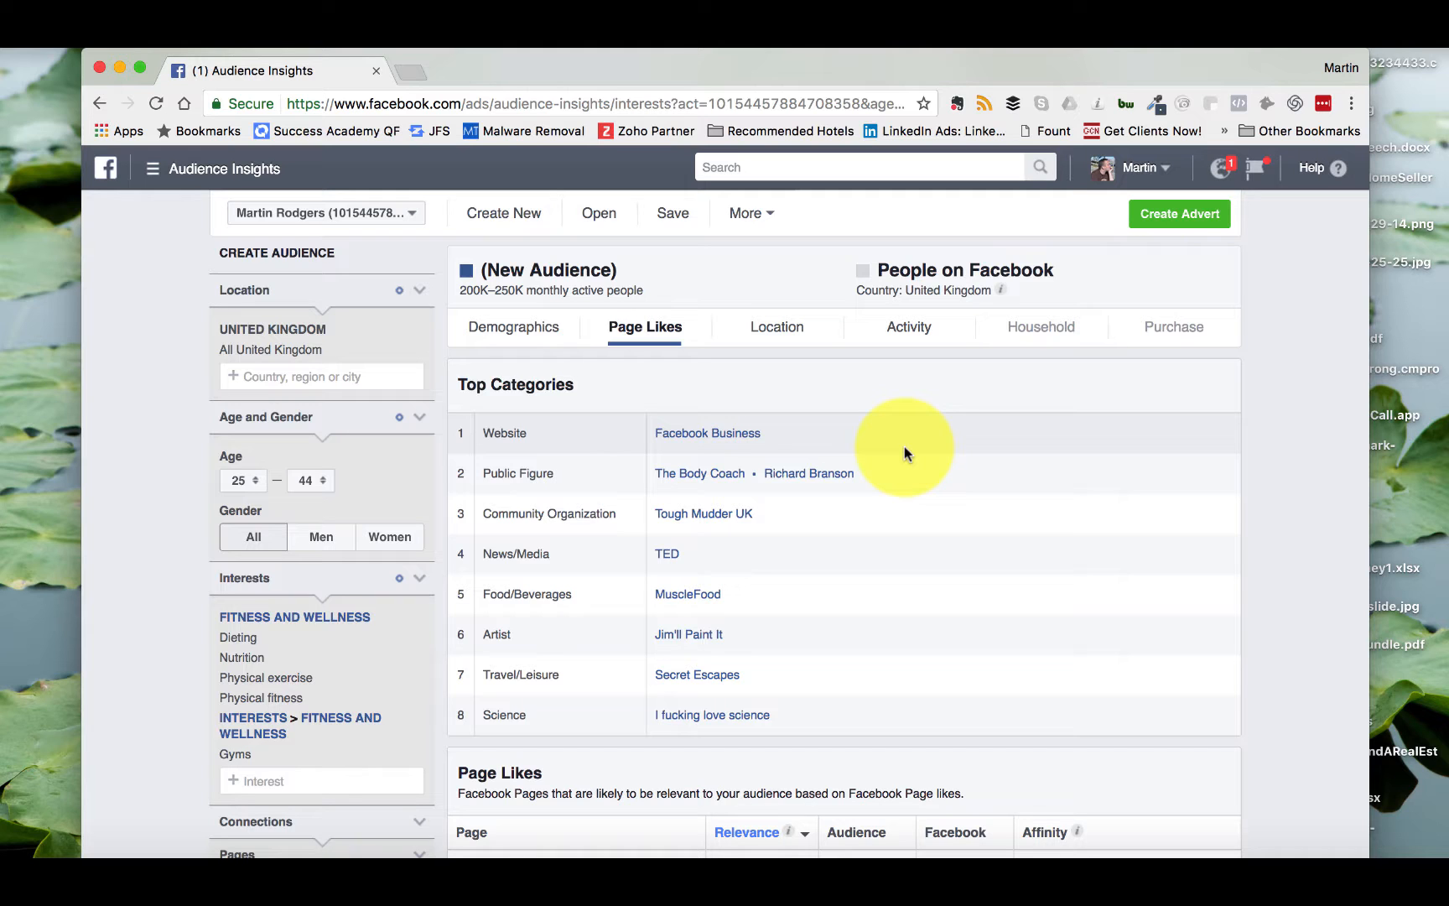
pyautogui.scroll(-3, 905, 446)
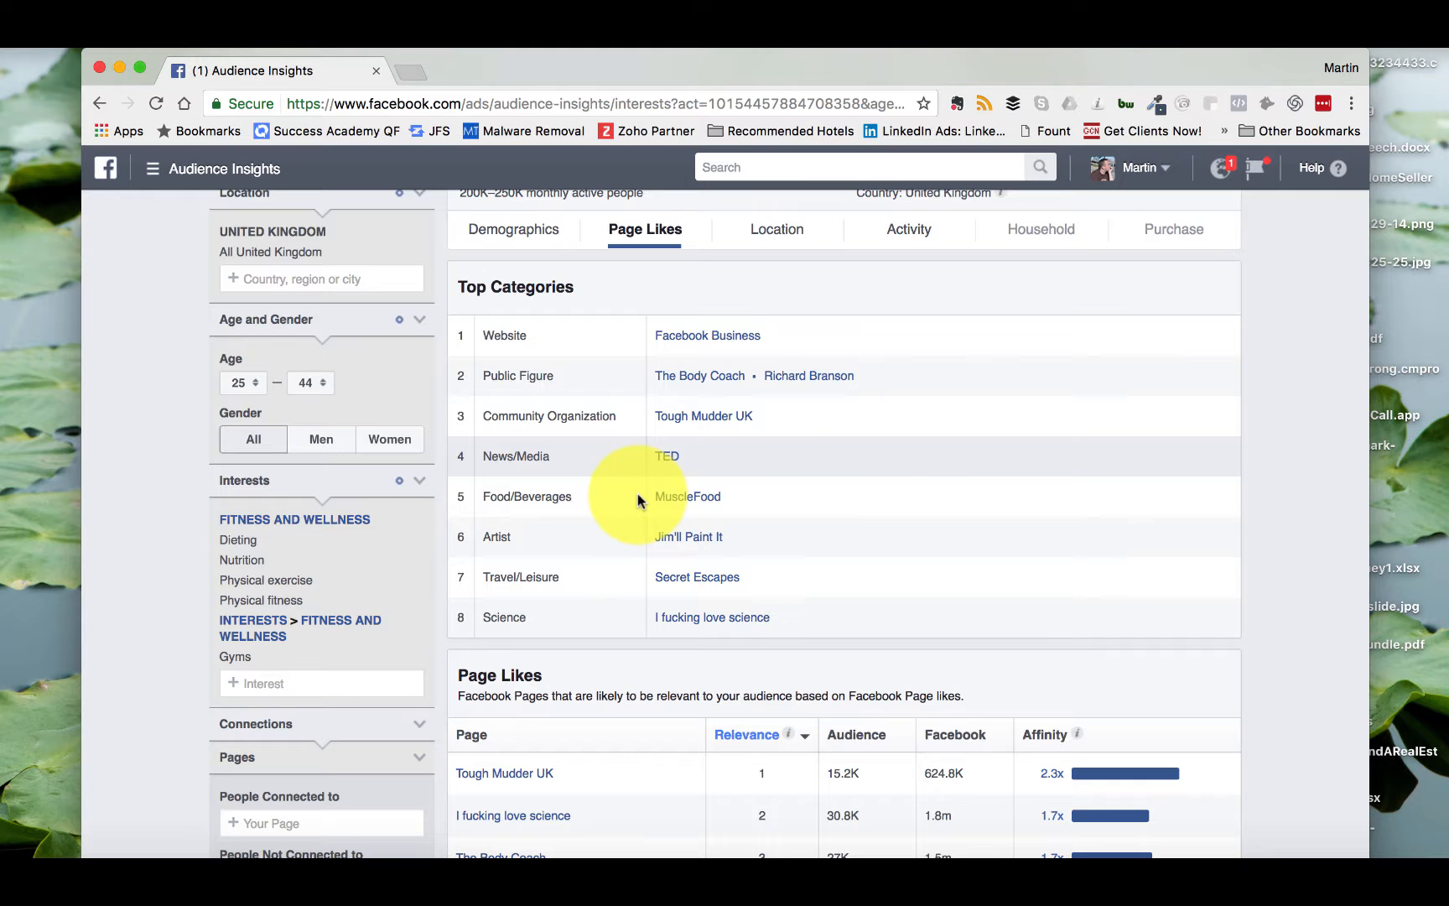
pyautogui.scroll(-2, 537, 486)
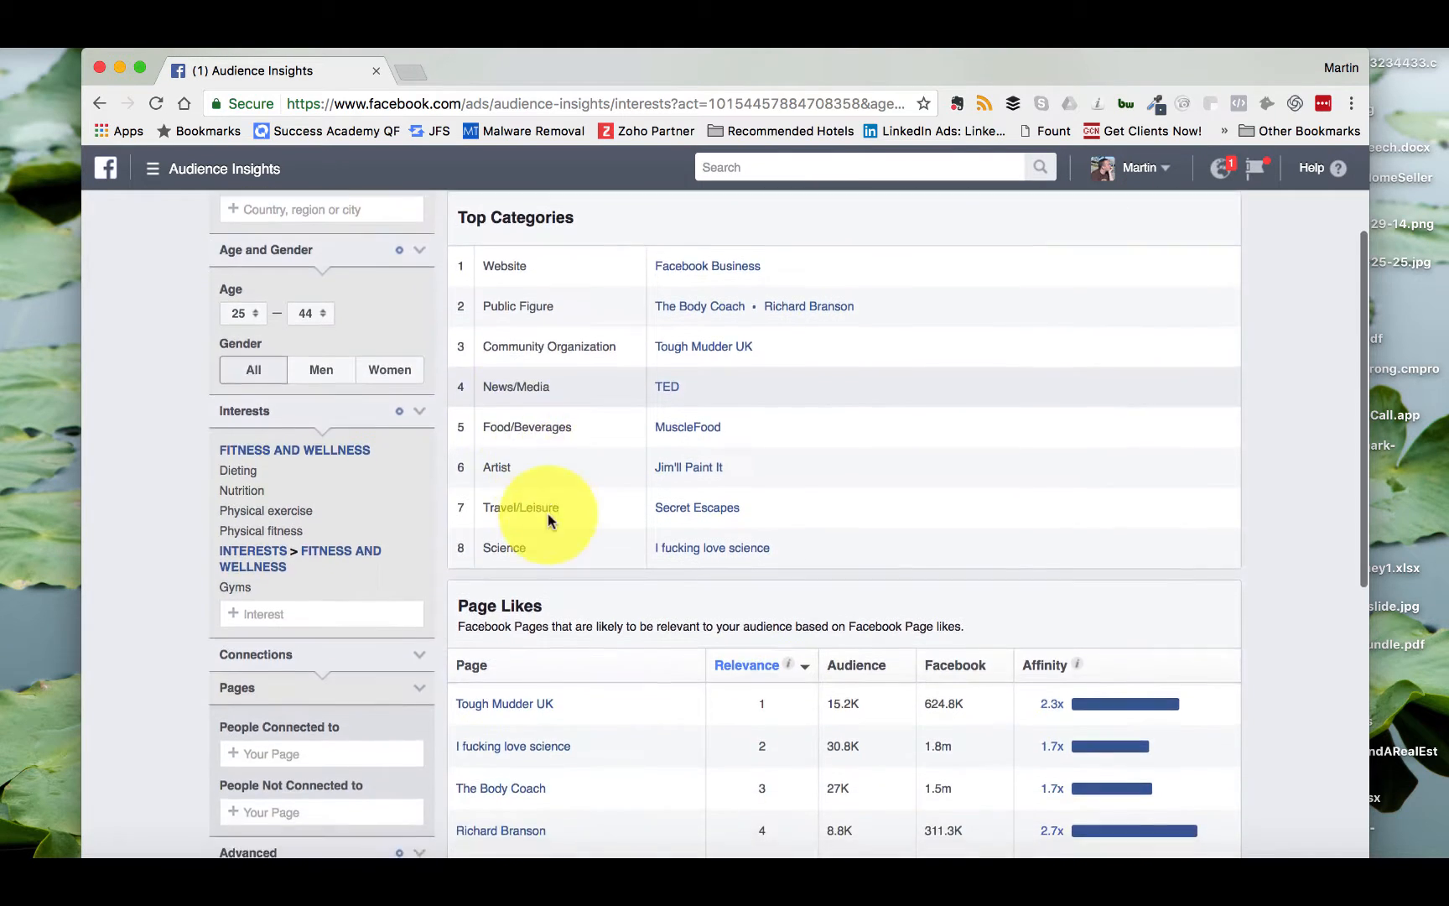
pyautogui.scroll(-5, 528, 529)
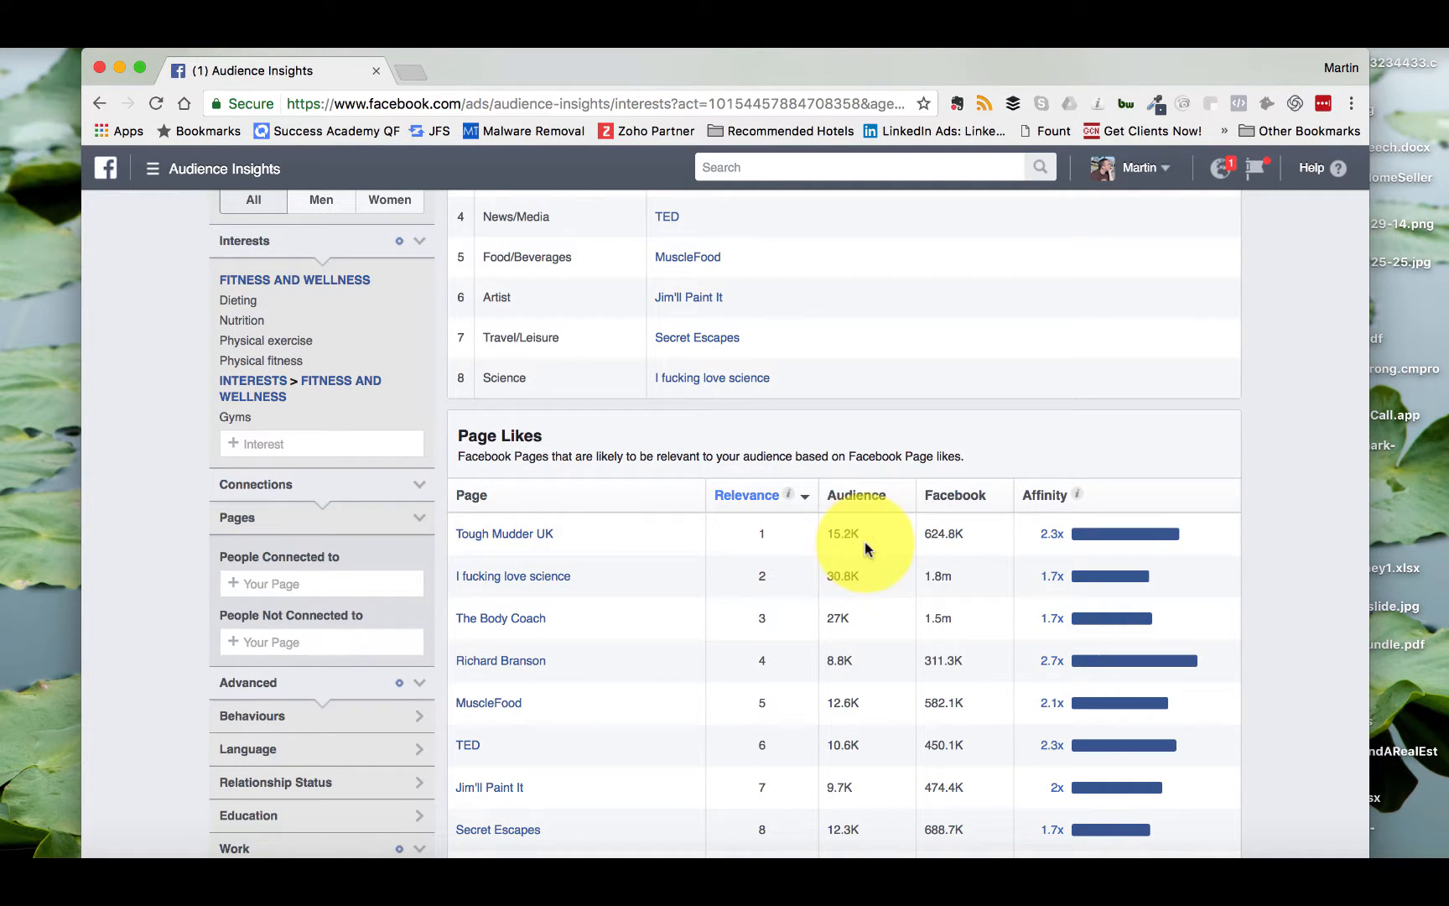
pyautogui.moveTo(850, 545)
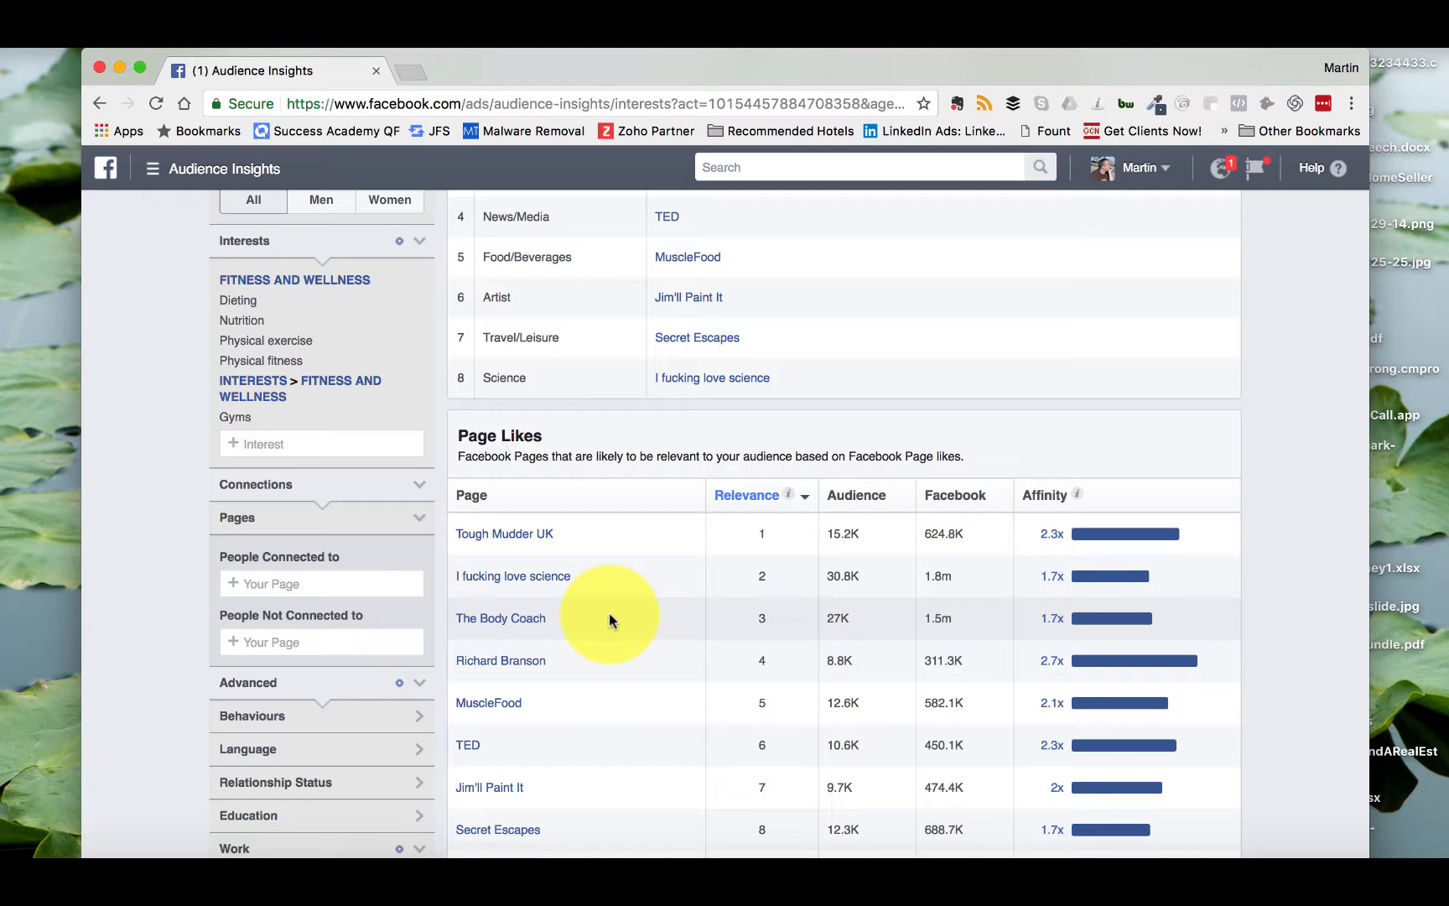
# Step: Add The Body Coach to the audience's interests, and close the interest suggestions
pyautogui.click(338, 449)
pyautogui.write('THe')
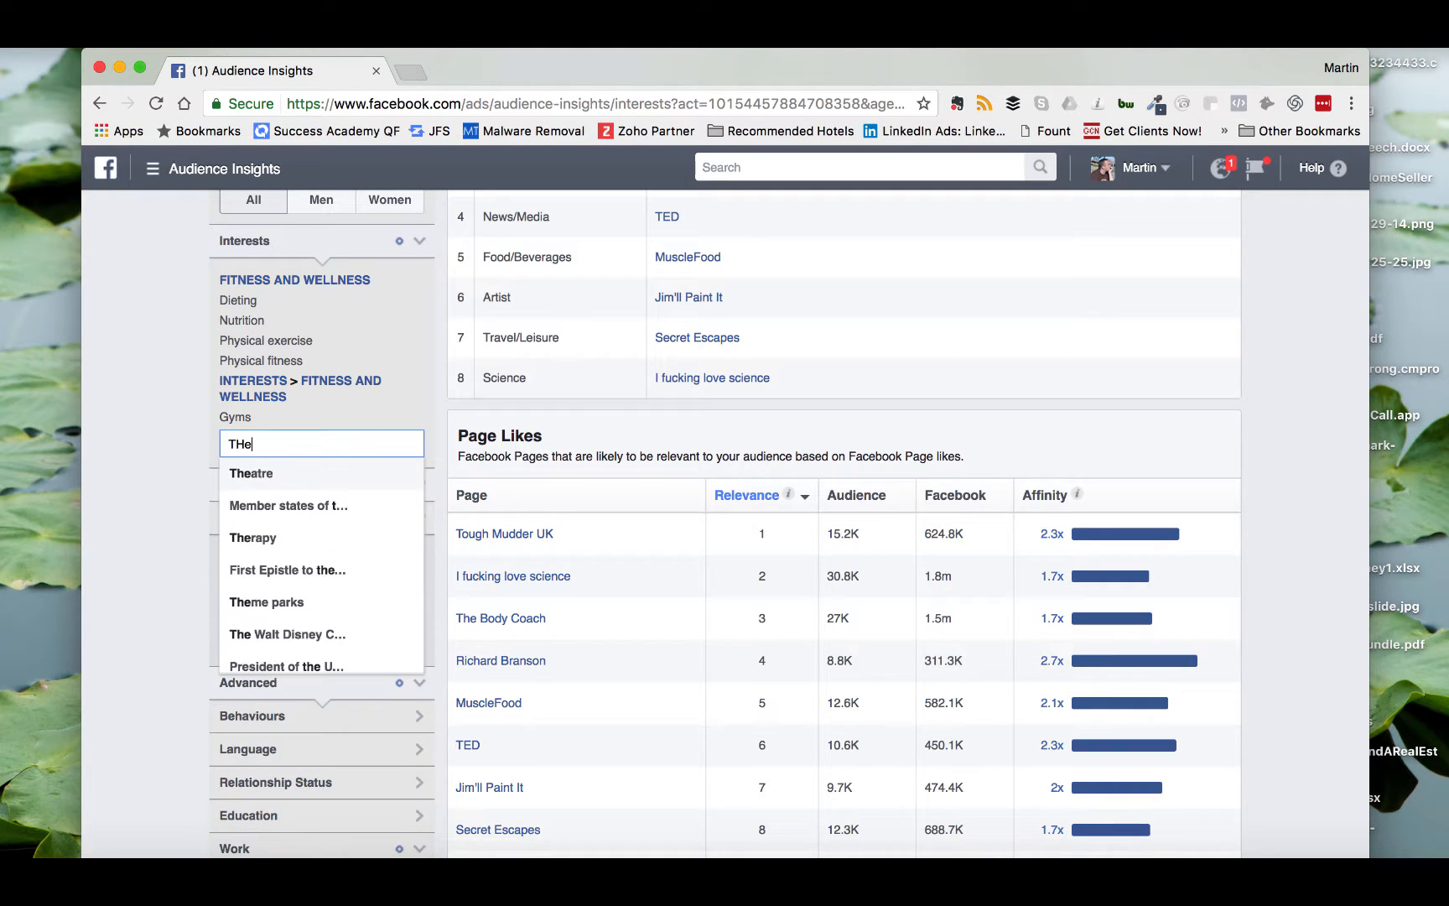
pyautogui.write(' body')
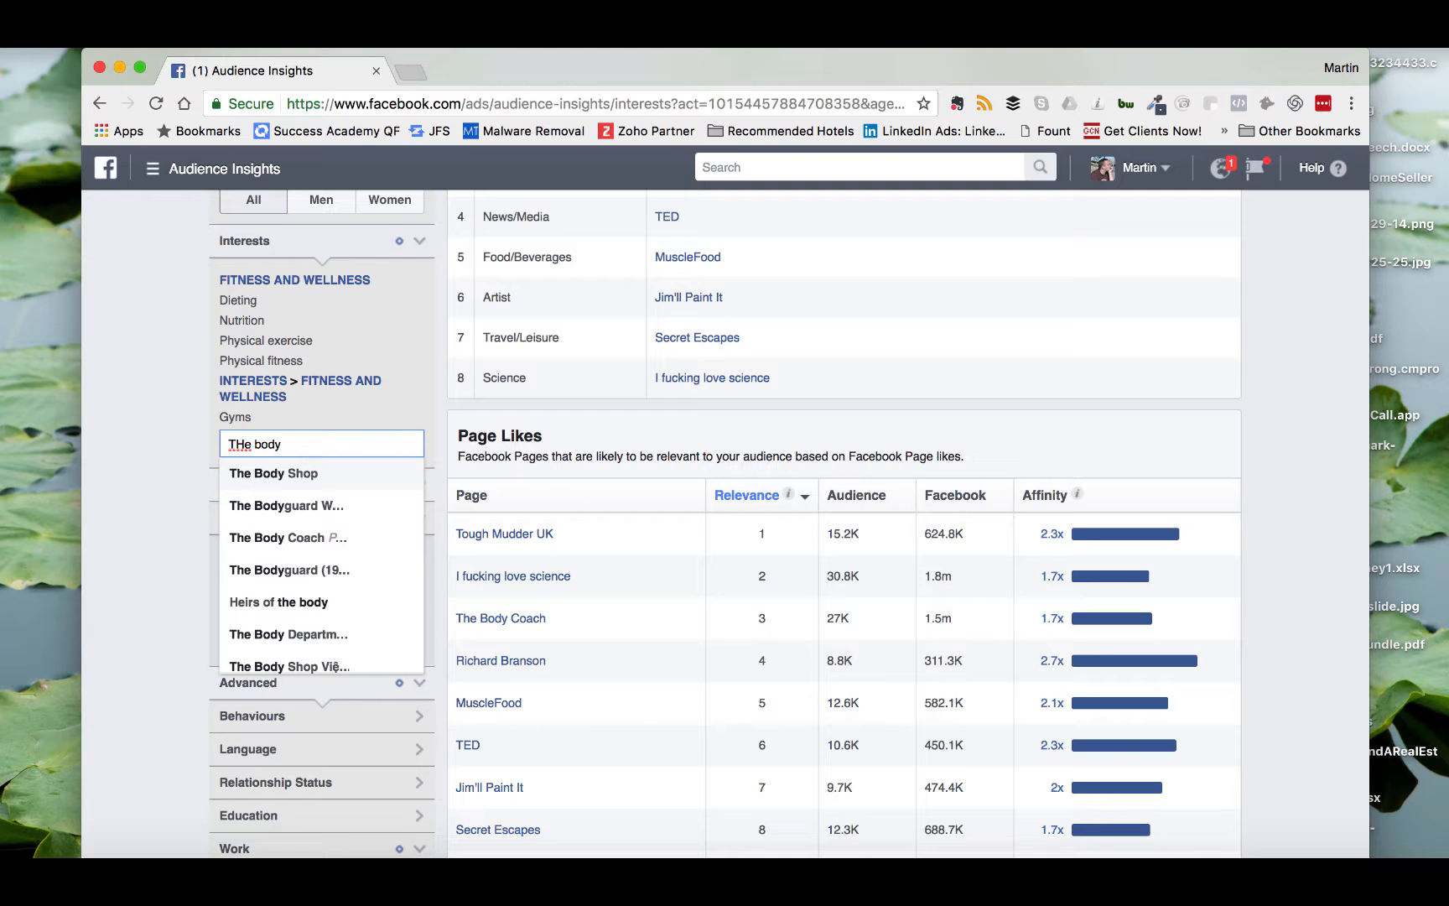
pyautogui.write(' coa')
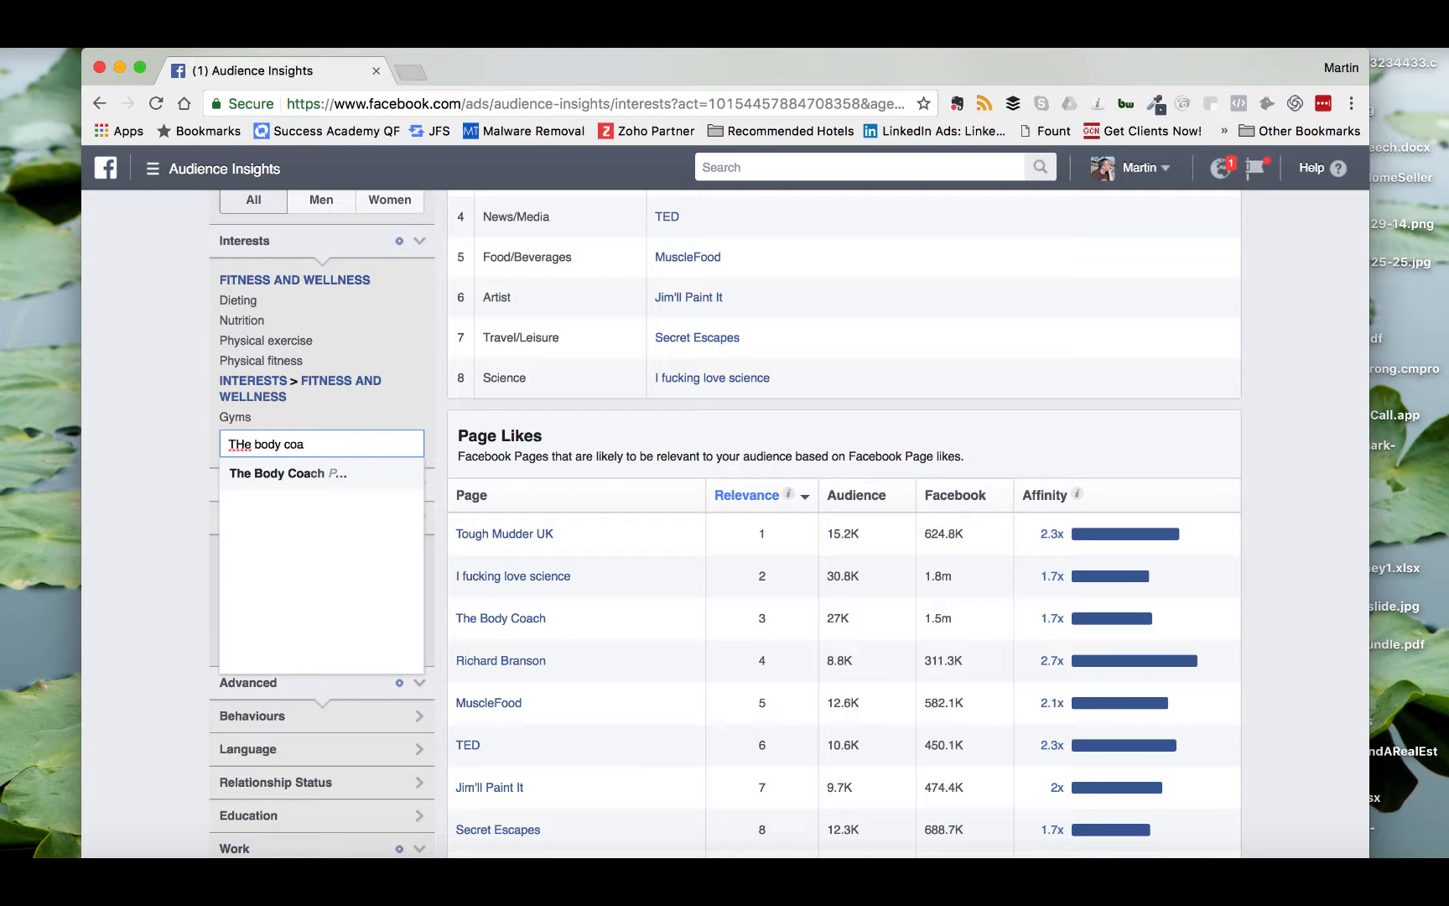
pyautogui.press('Return')
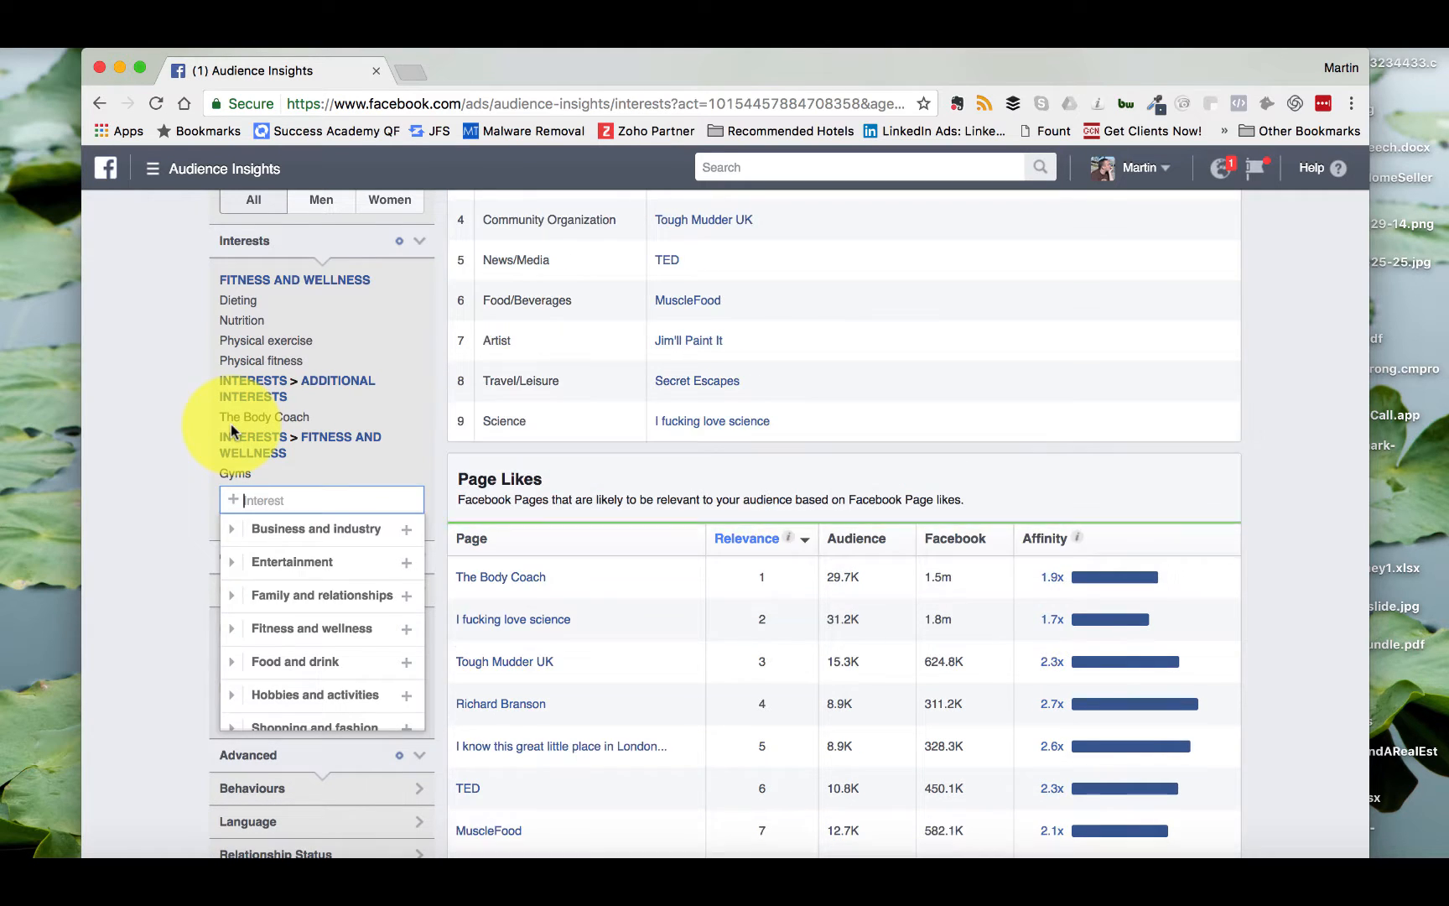
pyautogui.click(230, 424)
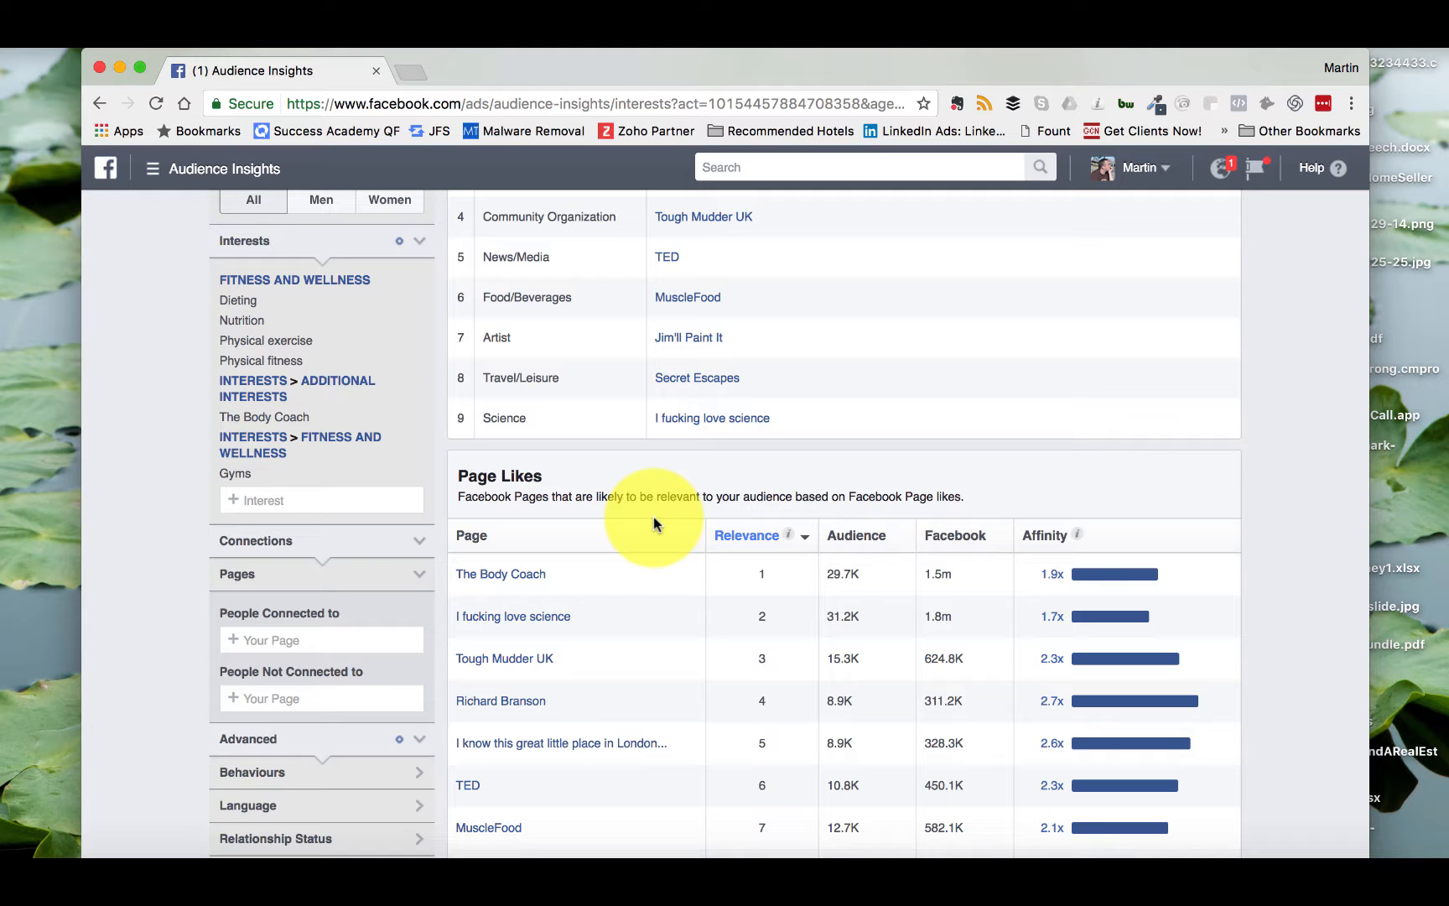
# Step: Review the refined audience's relevant page likes, selected job title and top categories
pyautogui.scroll(-5, 653, 522)
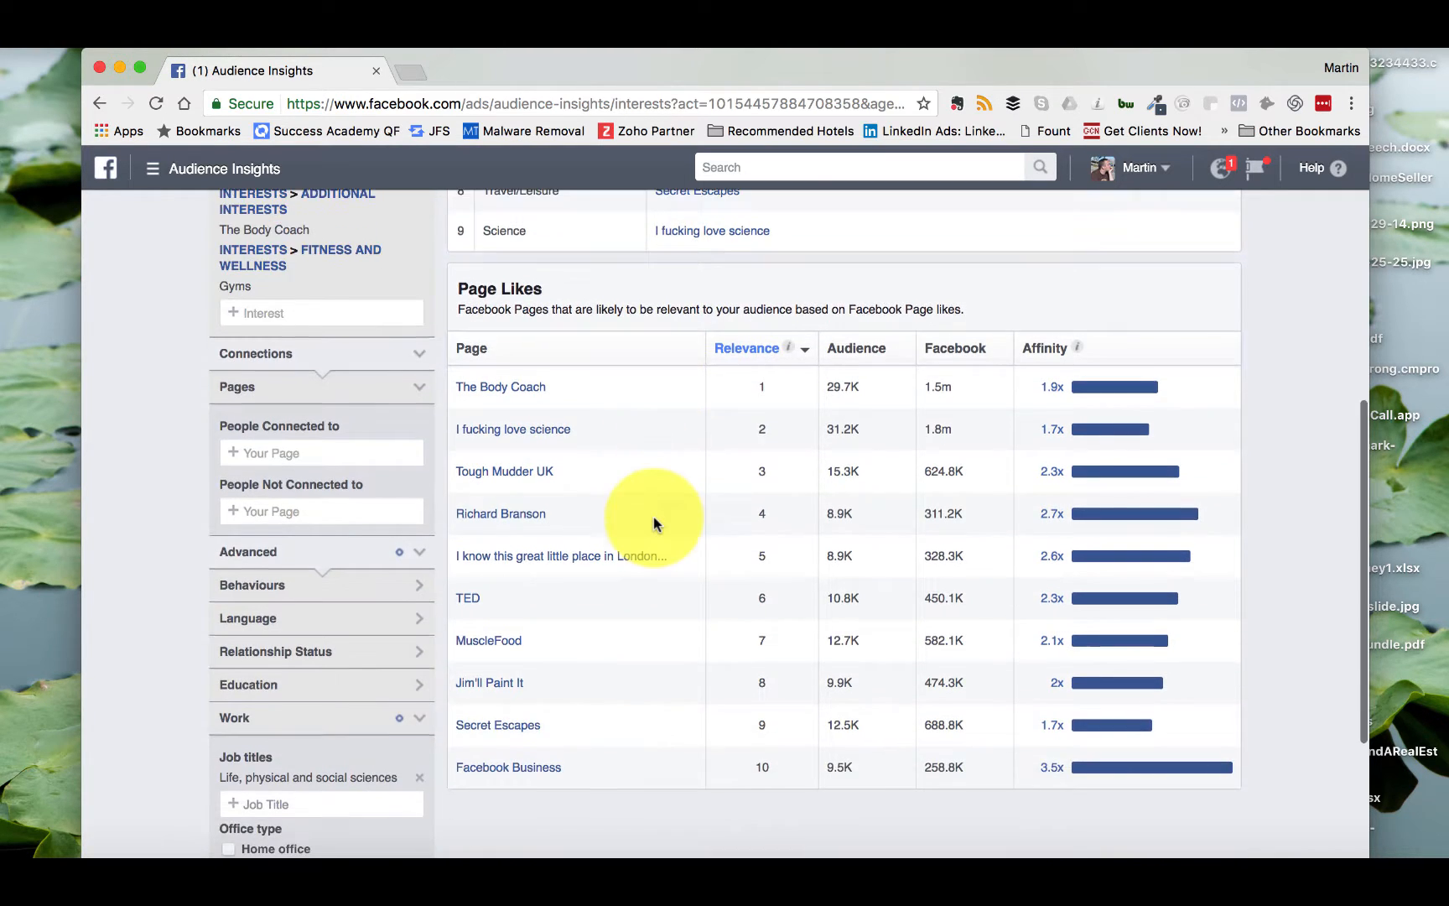
pyautogui.scroll(-6, 654, 520)
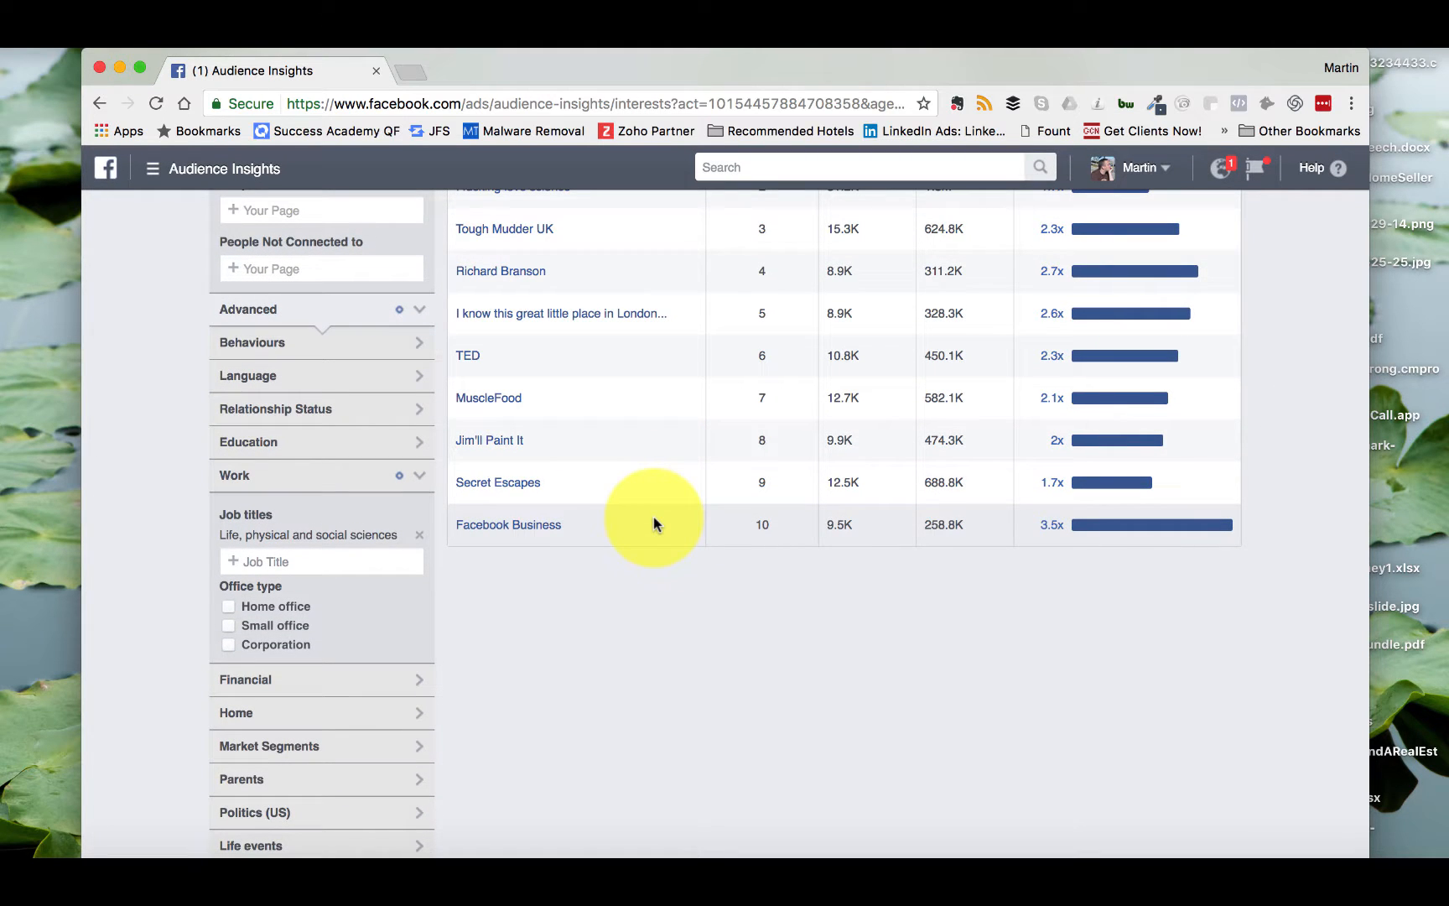
pyautogui.scroll(4, 479, 284)
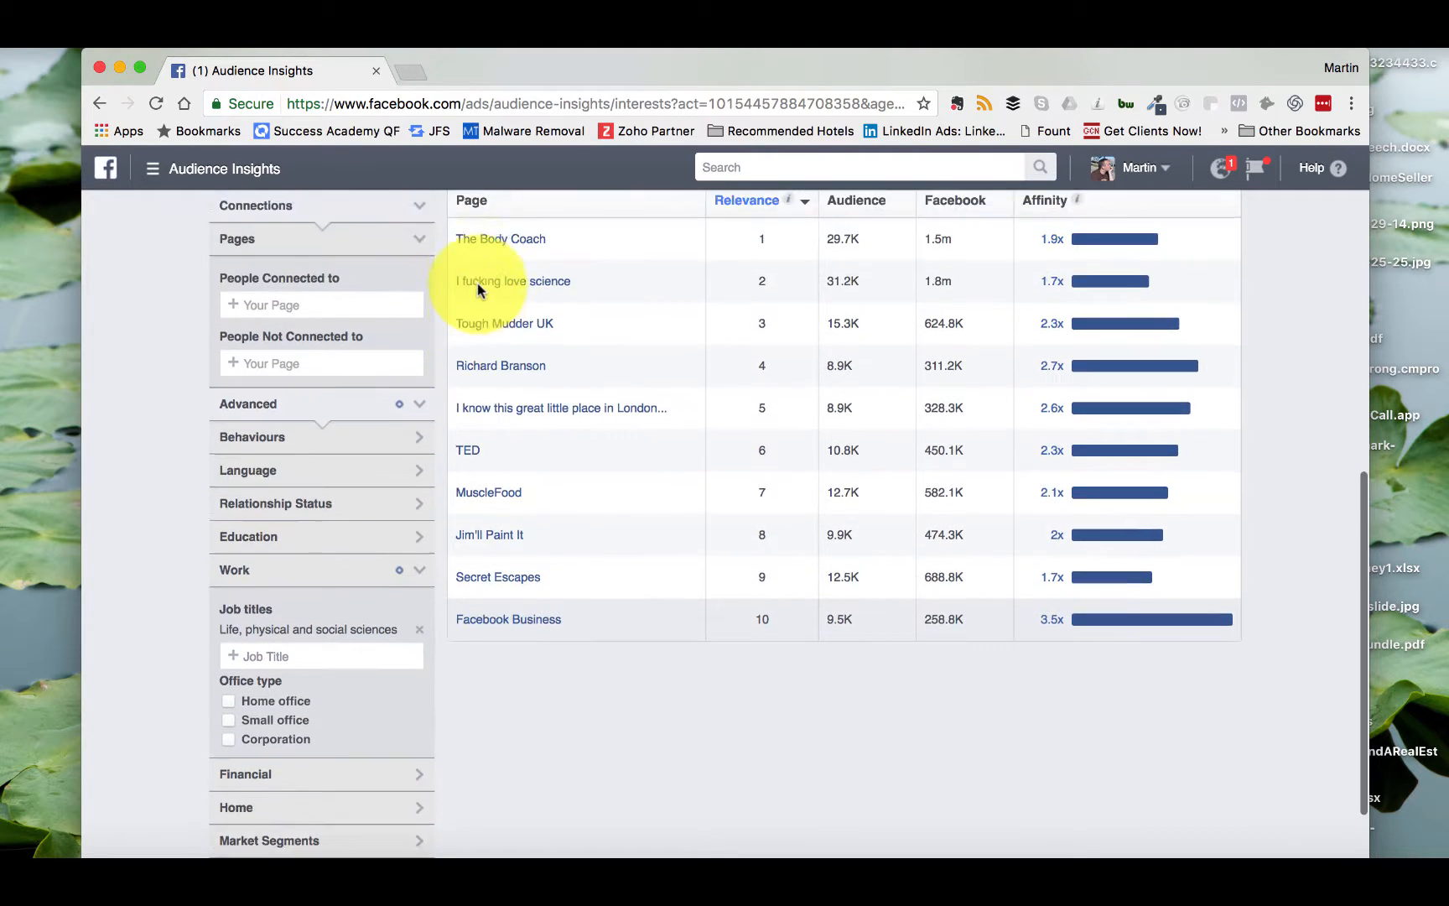
pyautogui.scroll(10, 498, 284)
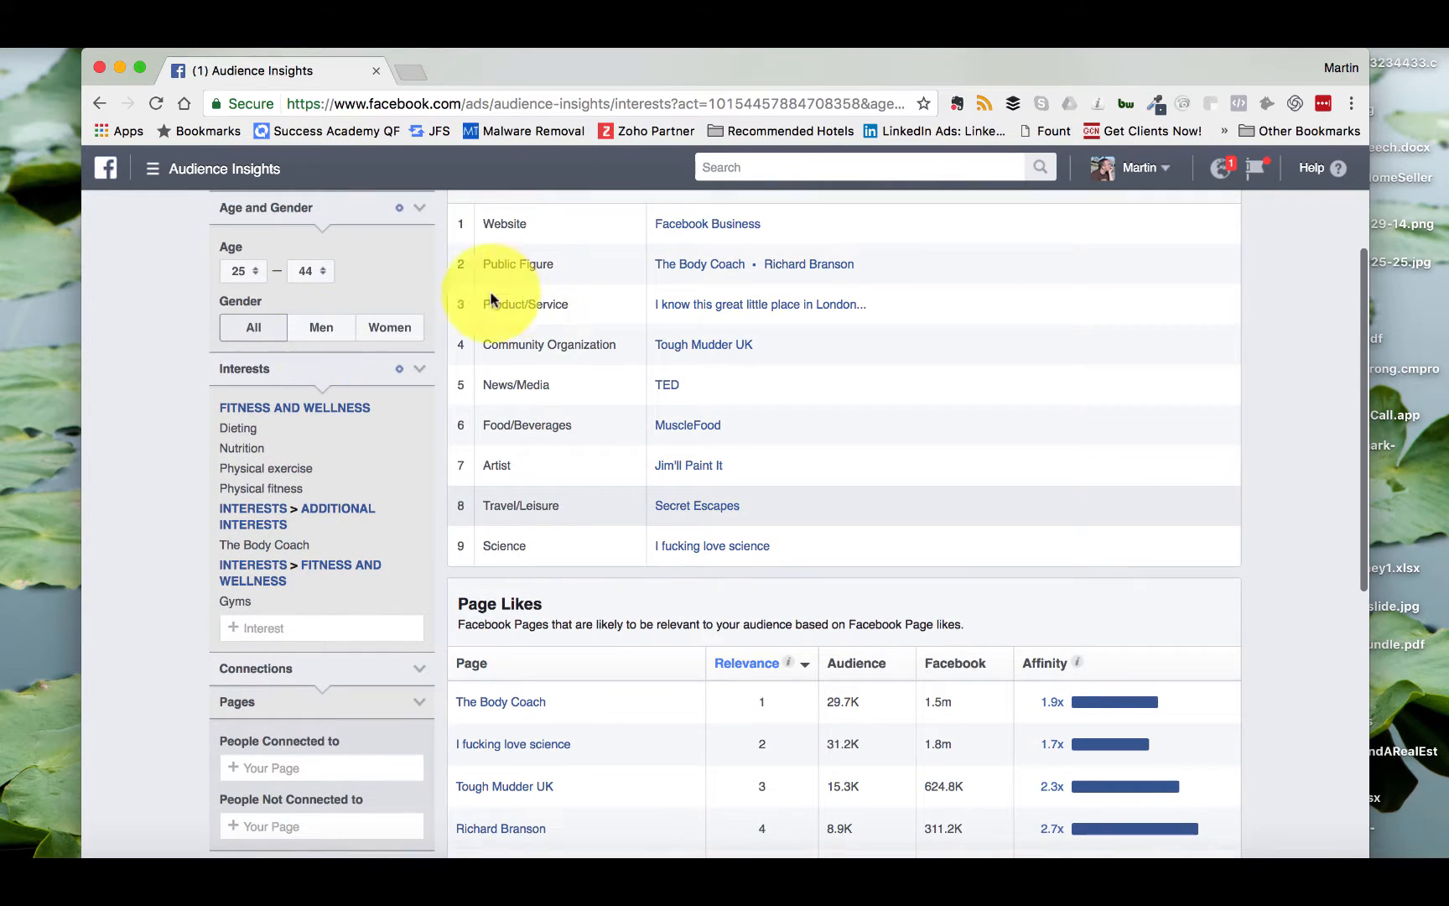
pyautogui.scroll(5, 246, 364)
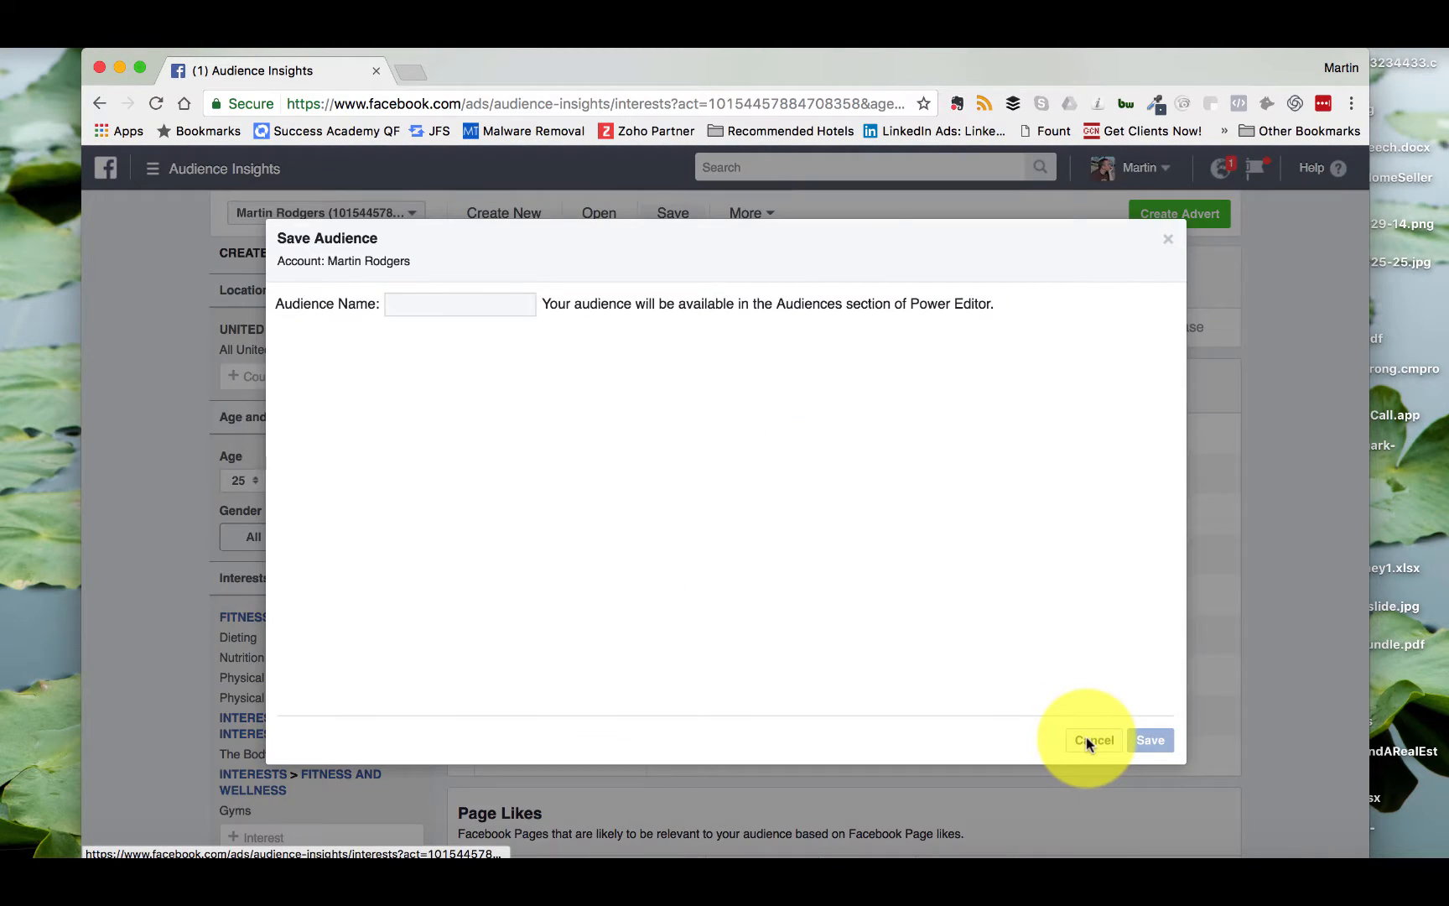
# Step: Dismiss the Save Audience dialog without saving, and switch to the Client Profile Creator presentation in Microsoft PowerPoint
pyautogui.click(1088, 740)
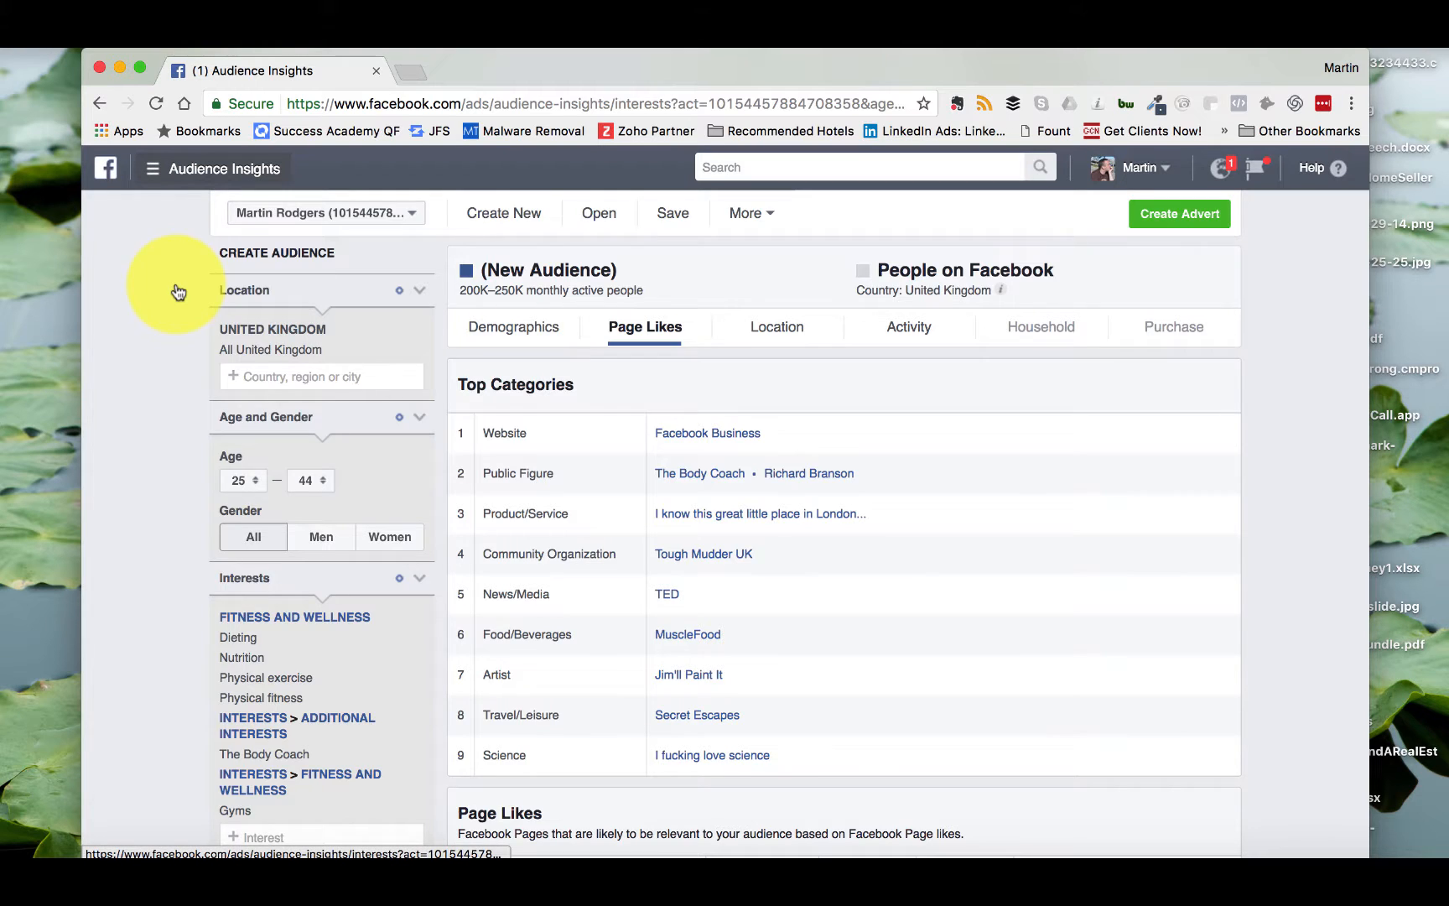
pyautogui.moveTo(178, 291)
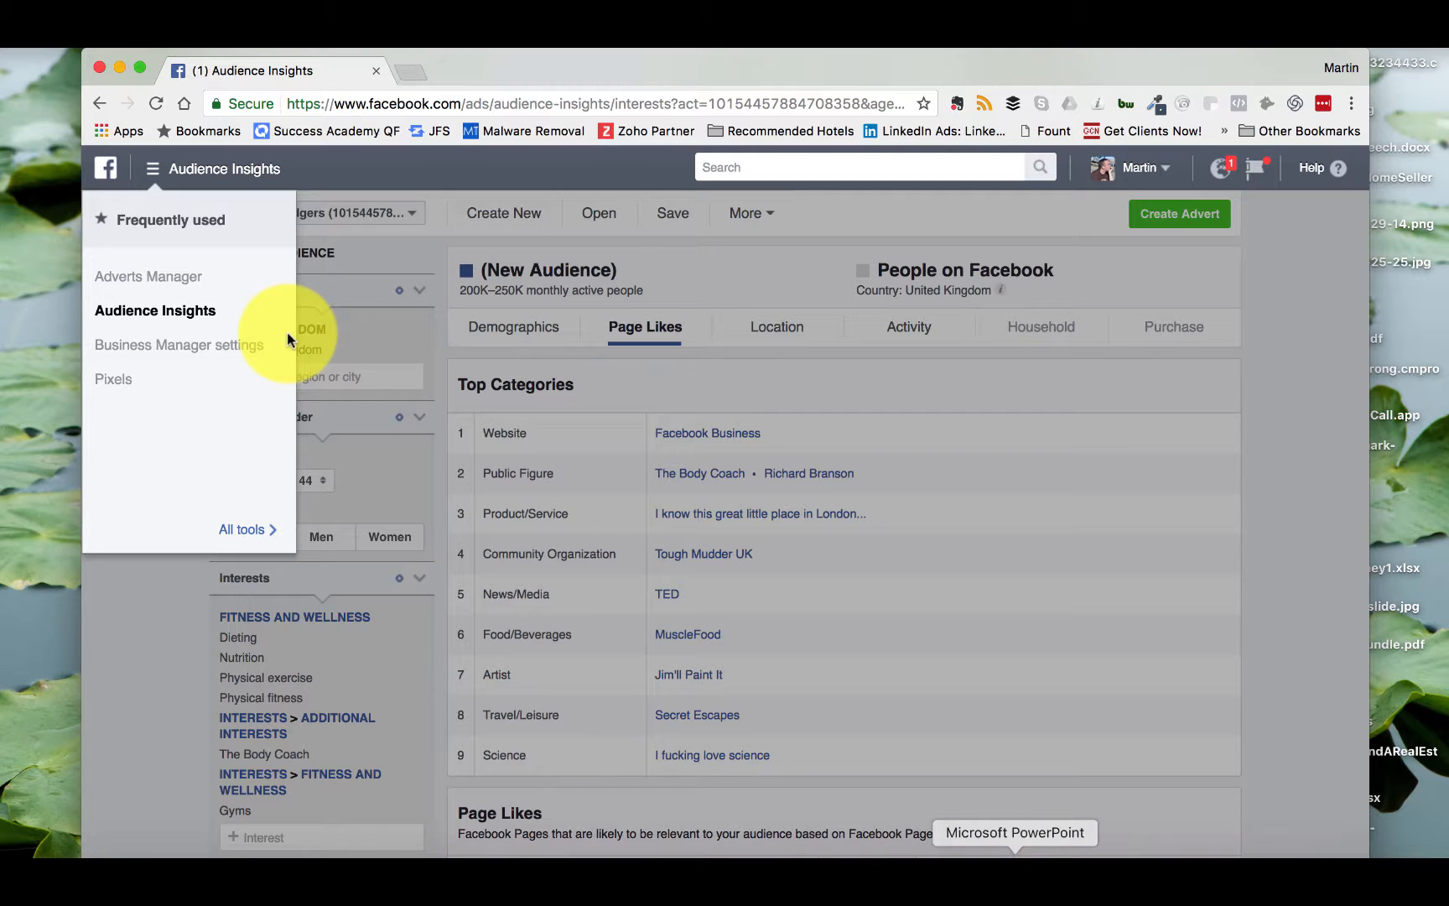
pyautogui.press('super+Tab')
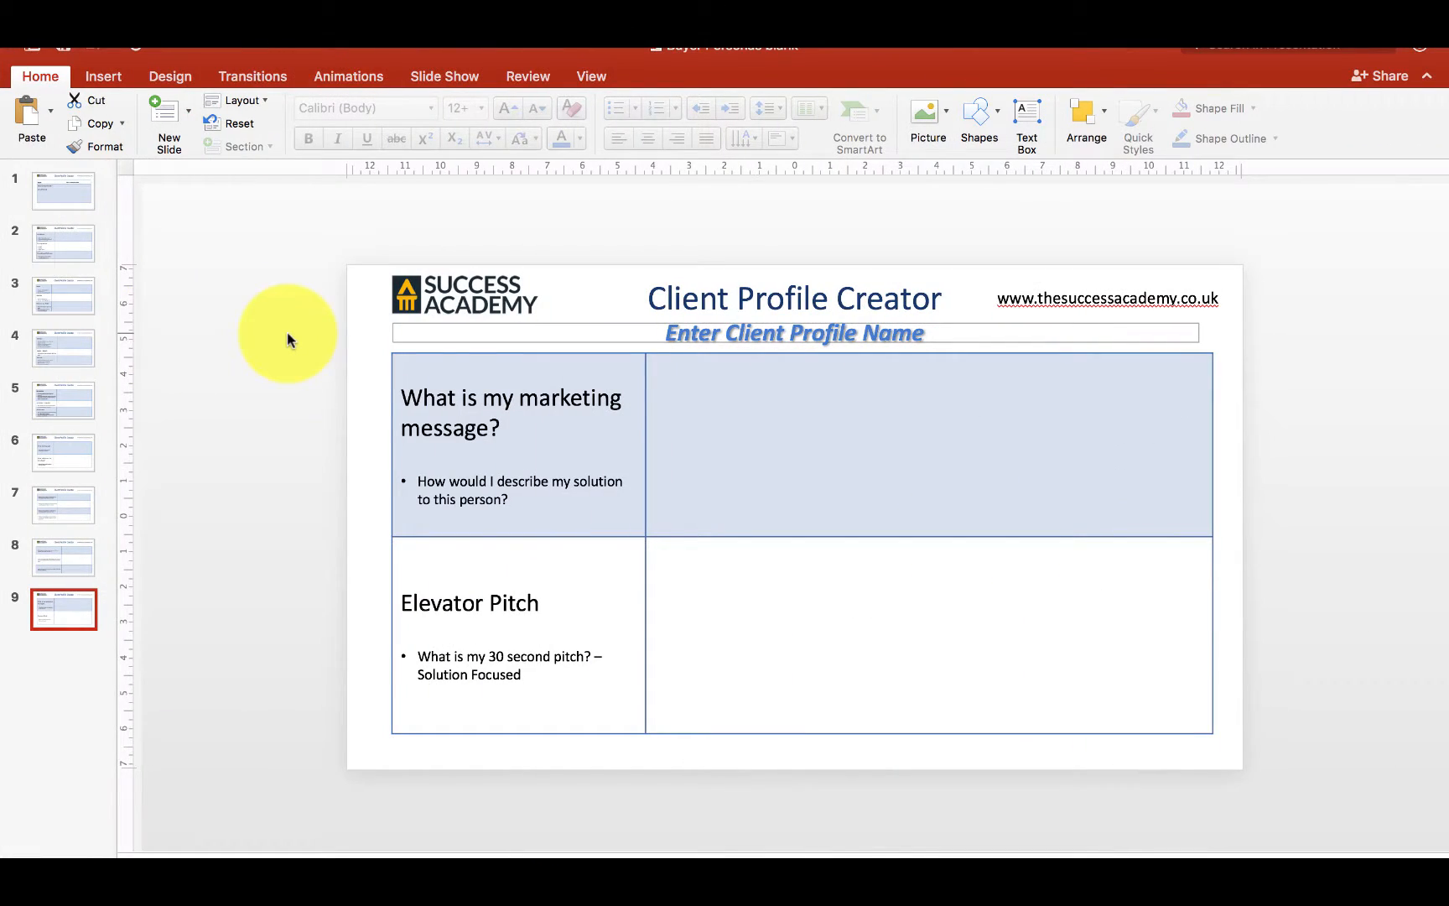